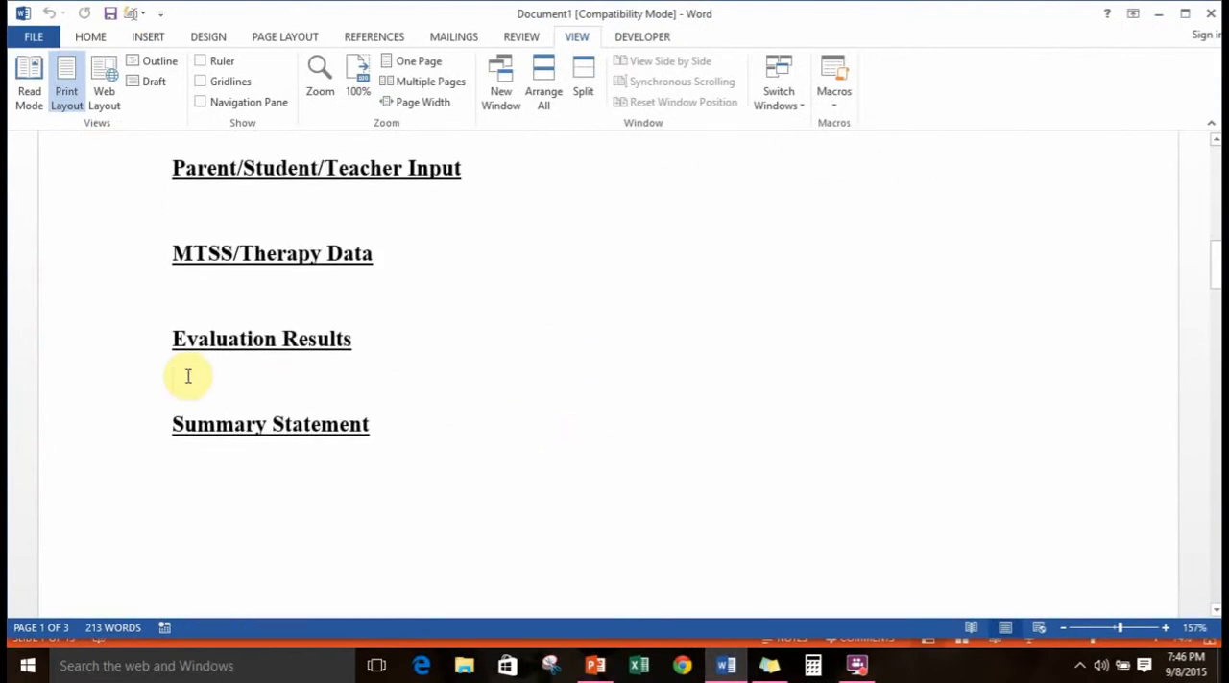
Insert the CELF-5 Record Form 1 AutoText entry from the Language category under the Evaluation Results heading
click(139, 12)
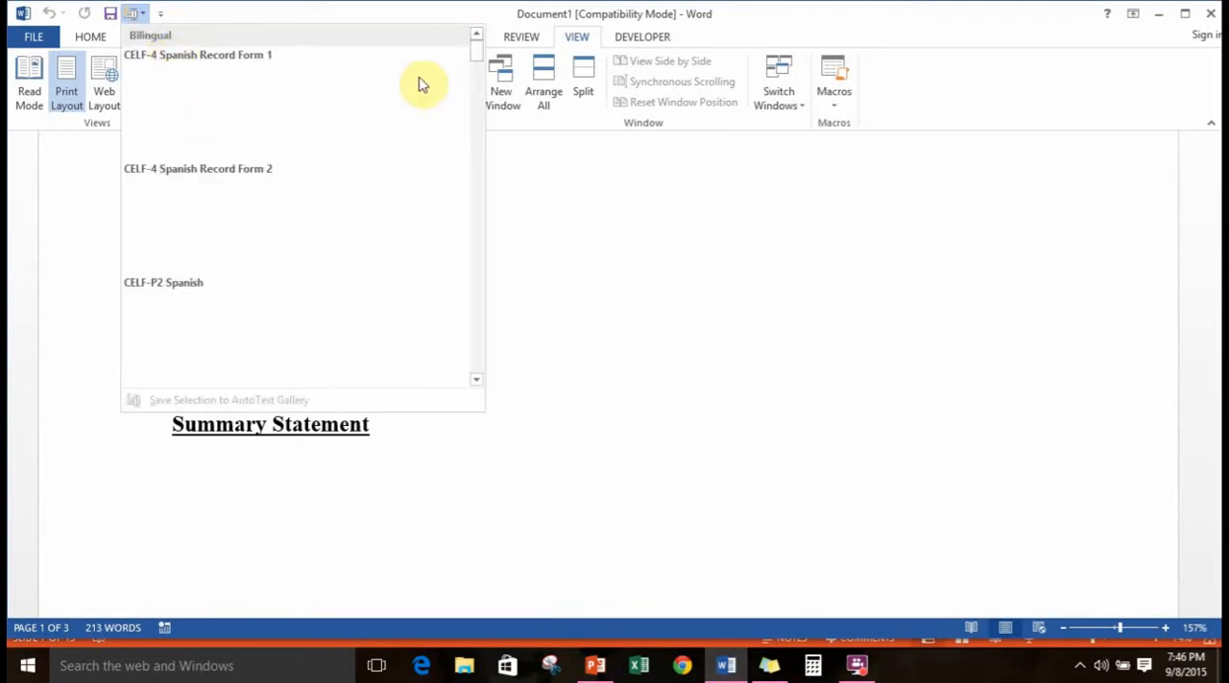
drag(478, 50, 471, 163)
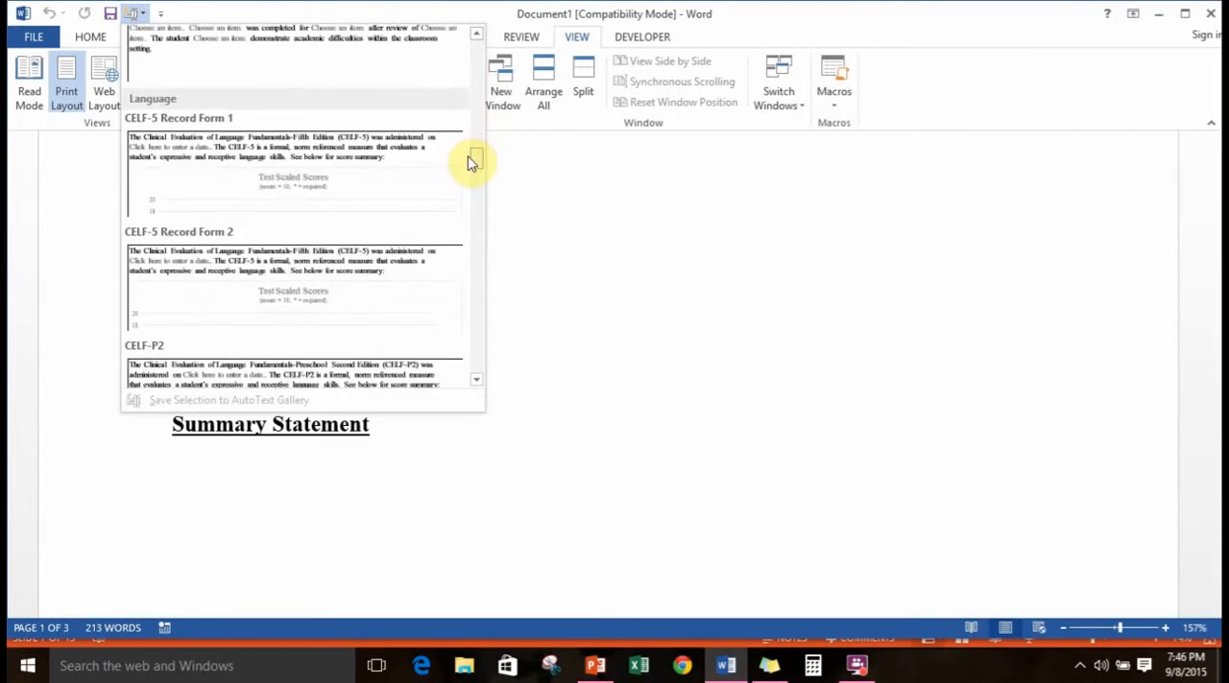
click(337, 159)
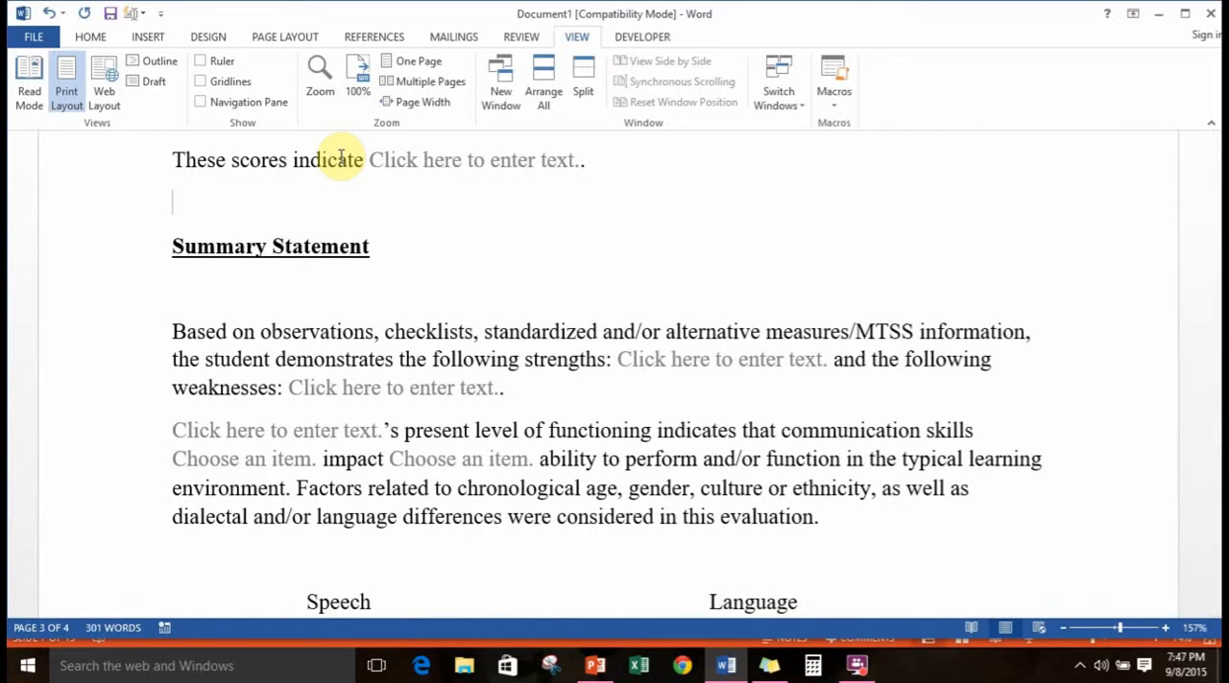
Examine the inserted CELF-5 section, including its introductory paragraph, Test Scaled Scores and Index Standard Scores charts, and score table
scroll(342, 214, up, 3)
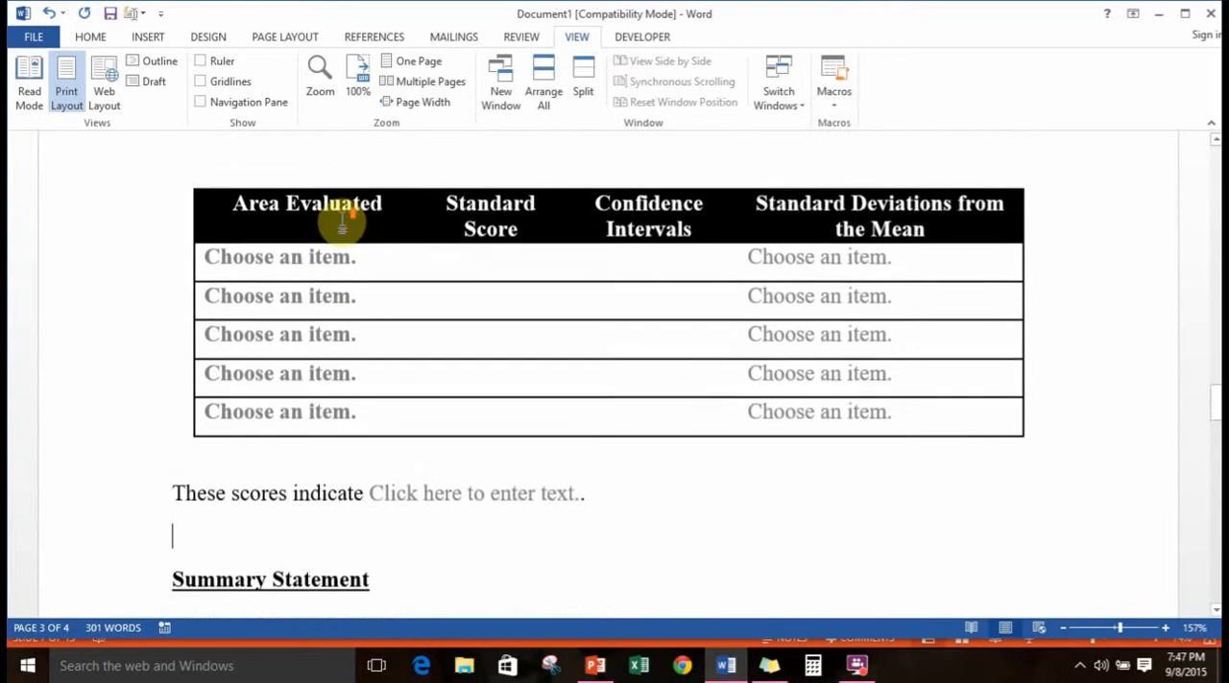
scroll(345, 214, up, 2)
scroll(351, 231, up, 1)
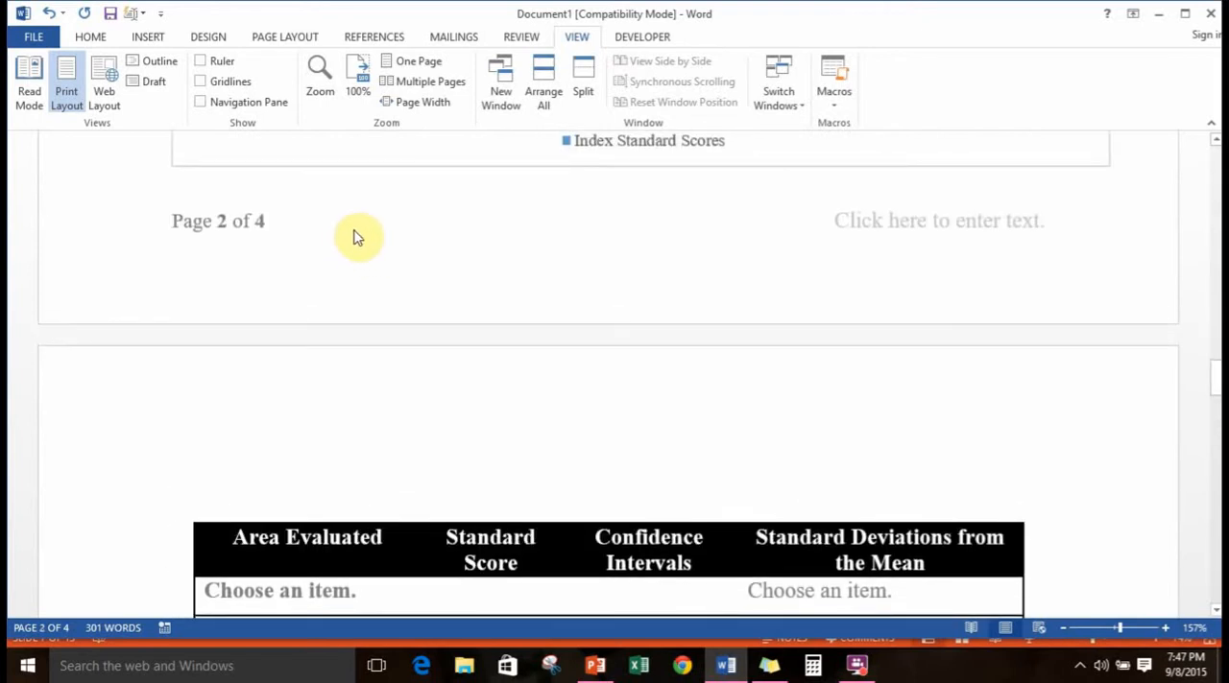
scroll(348, 228, up, 5)
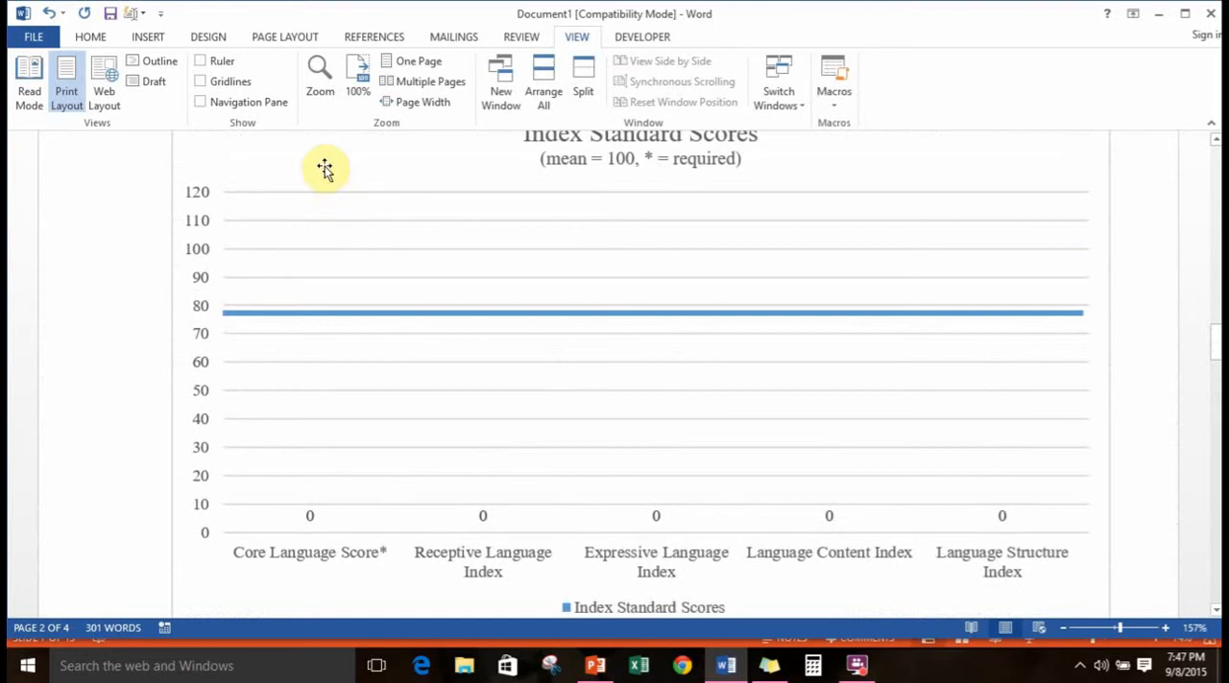
scroll(487, 286, up, 1)
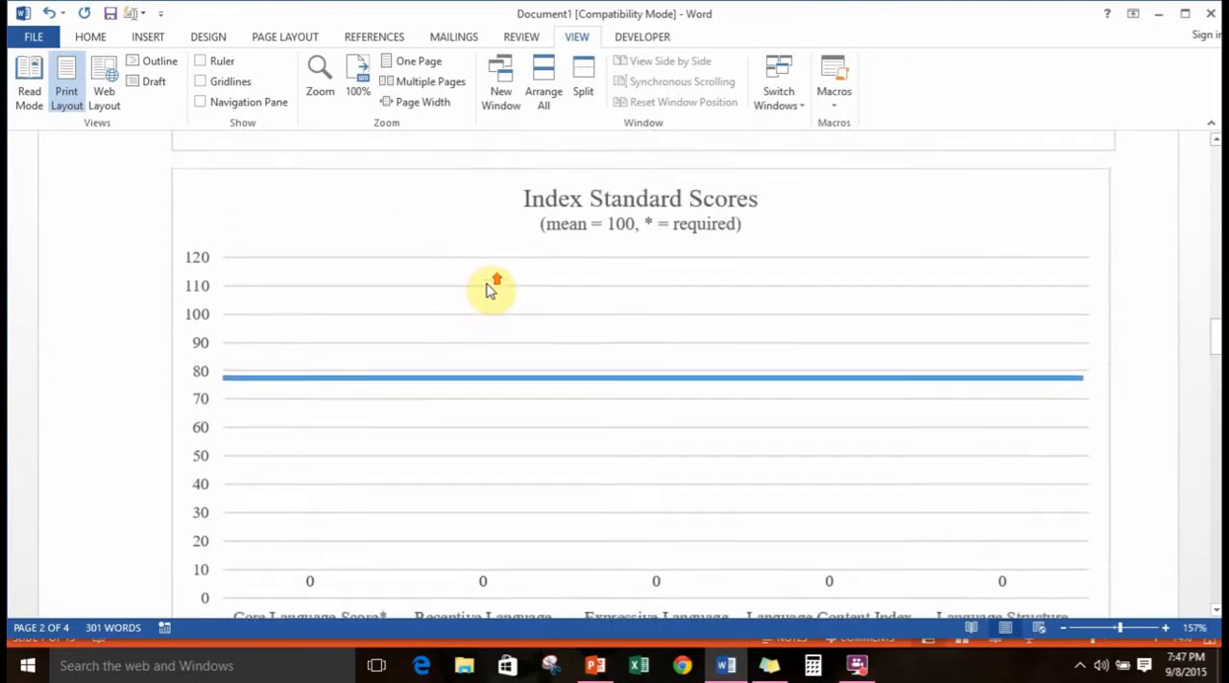
scroll(486, 290, up, 10)
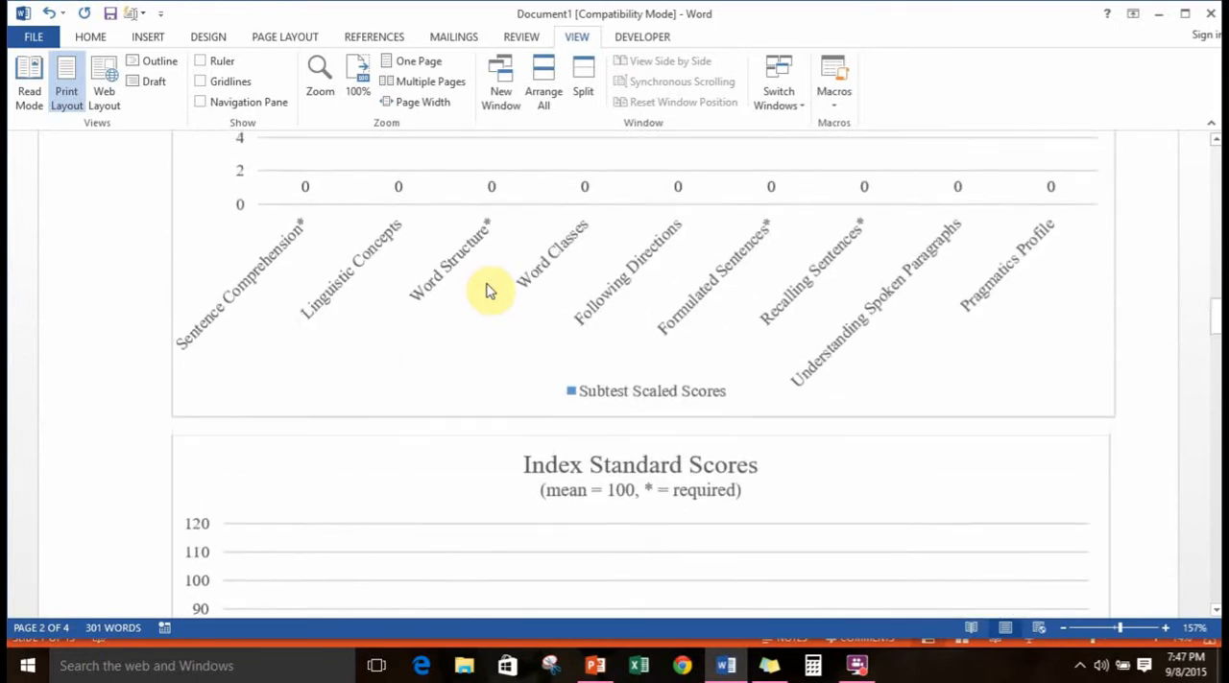
scroll(484, 284, up, 8)
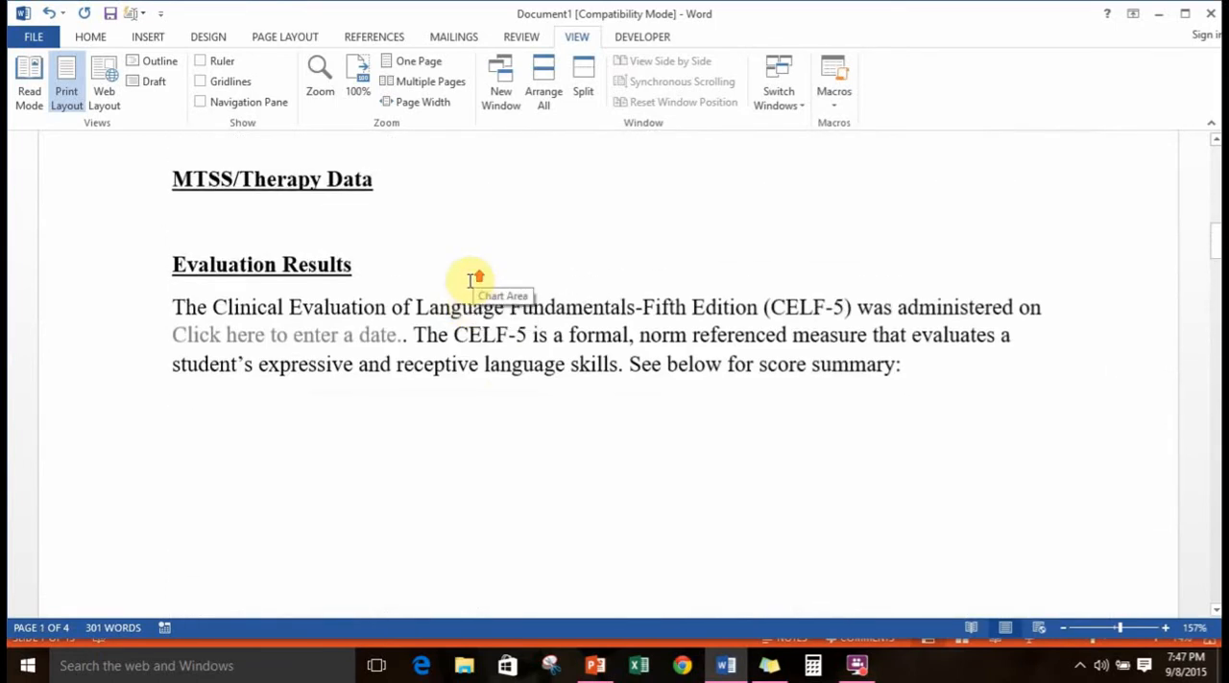
scroll(614, 374, down, 8)
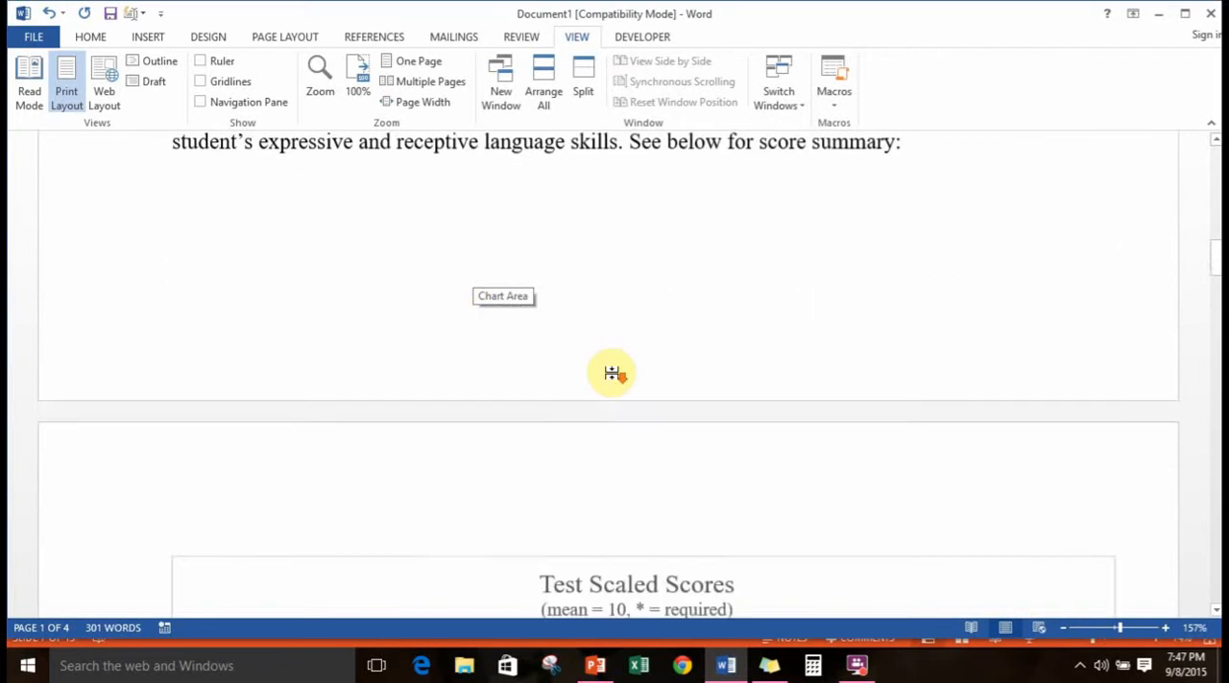
scroll(609, 374, down, 4)
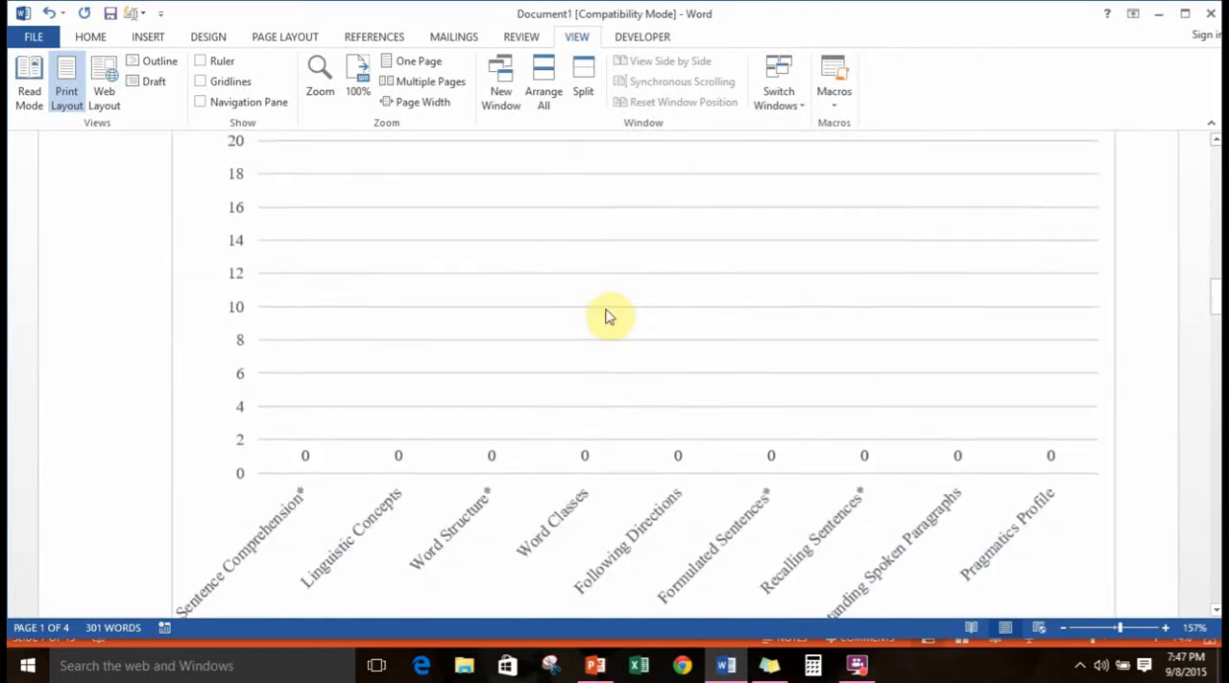
scroll(608, 315, up, 2)
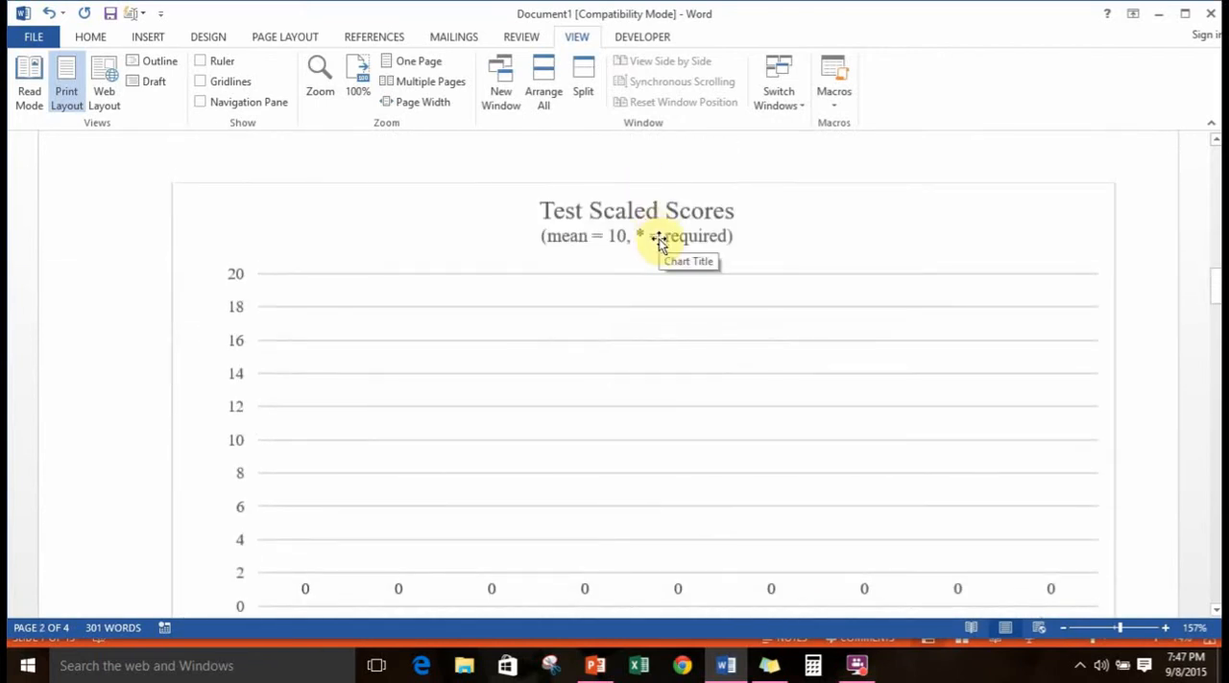
scroll(662, 268, down, 6)
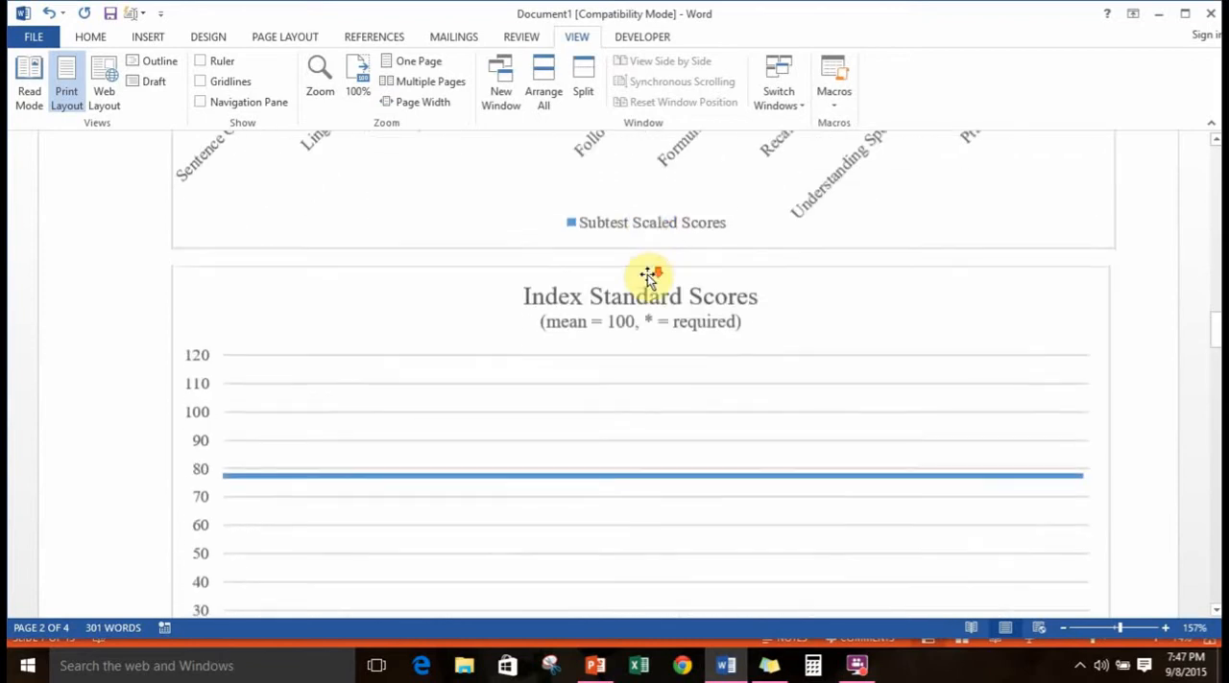
scroll(649, 277, down, 2)
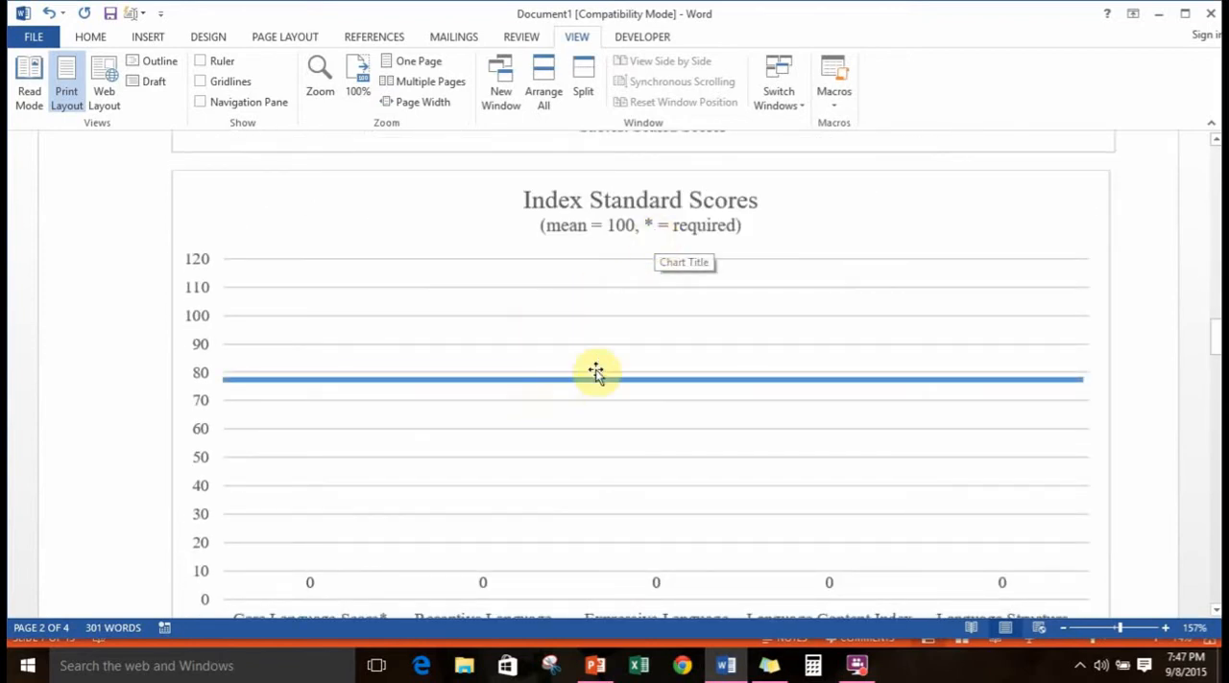
scroll(669, 372, down, 1)
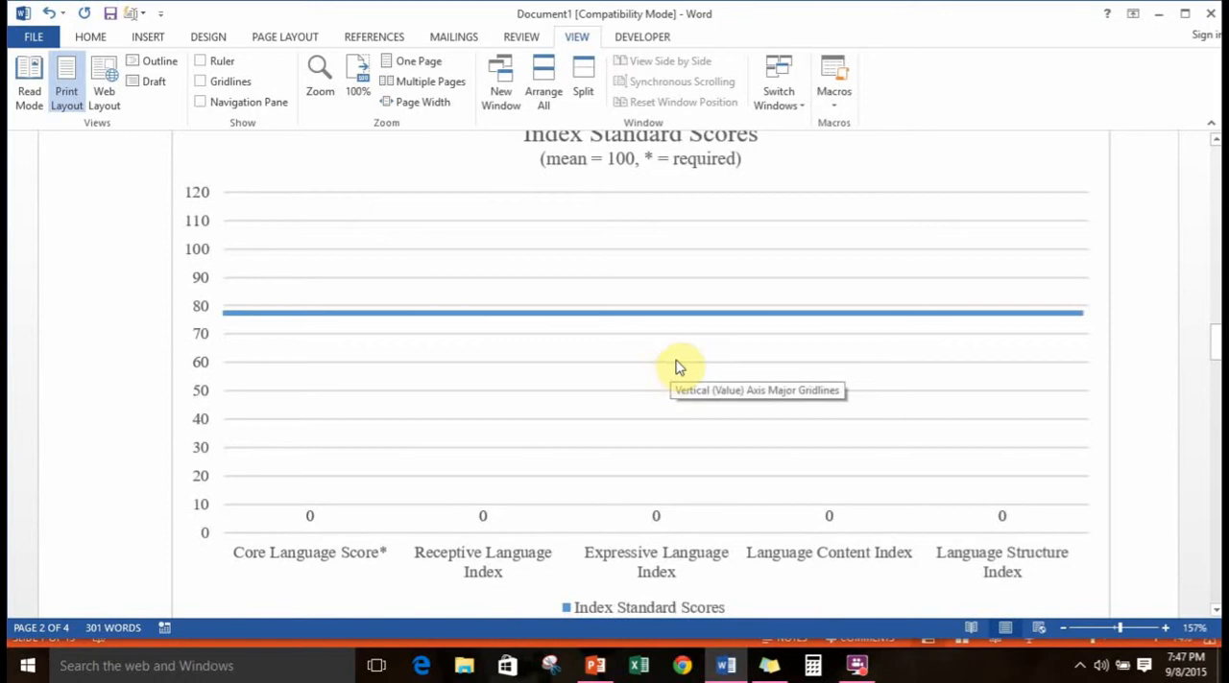
scroll(814, 218, up, 10)
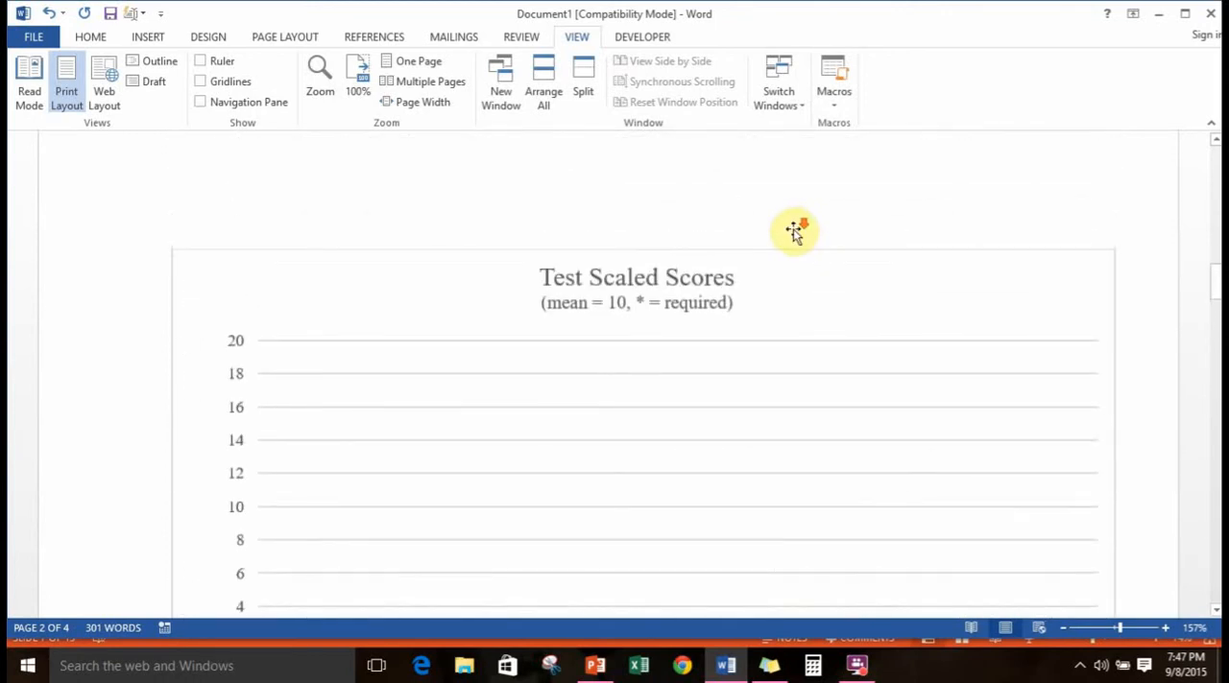
scroll(796, 231, down, 1)
Open the Test Scaled Scores chart's data for editing and move the data sheet clear of the chart's subtest labels
click(843, 223)
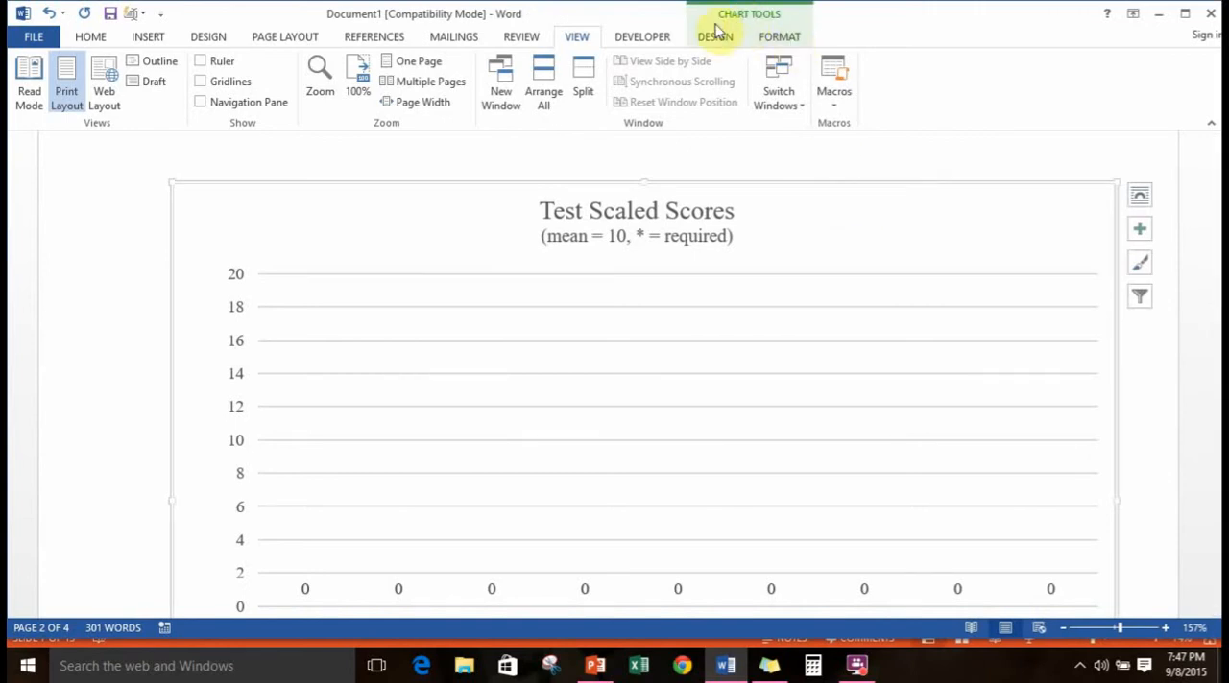
click(714, 37)
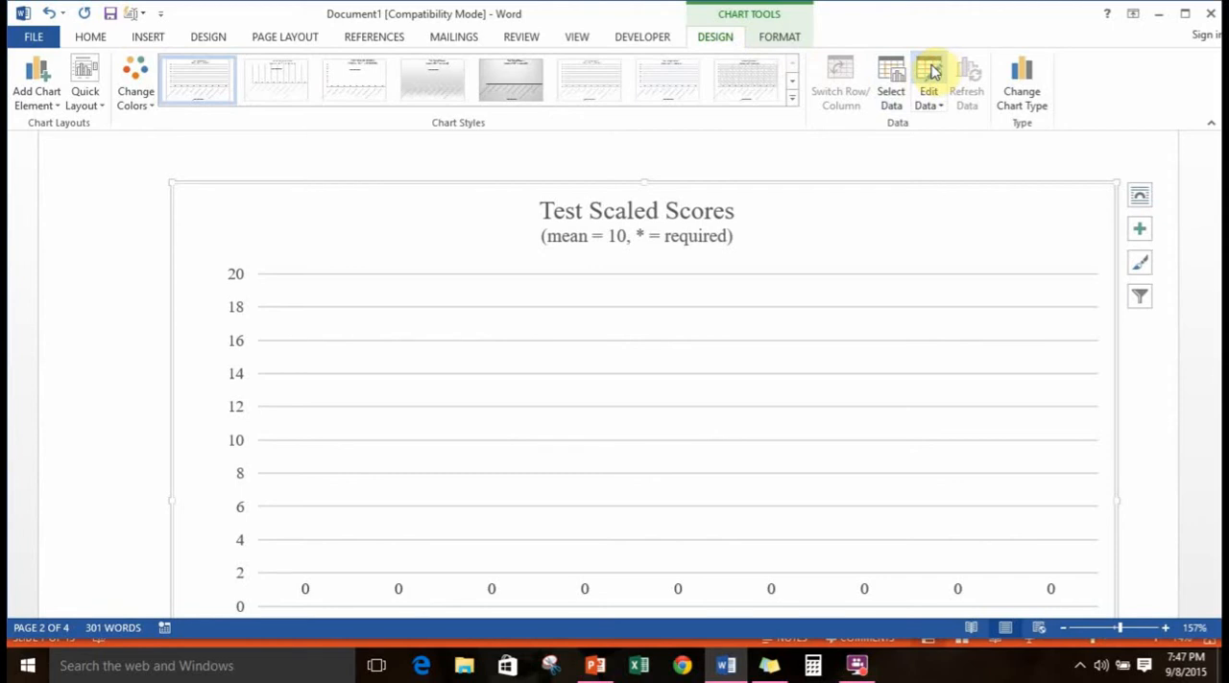
click(928, 71)
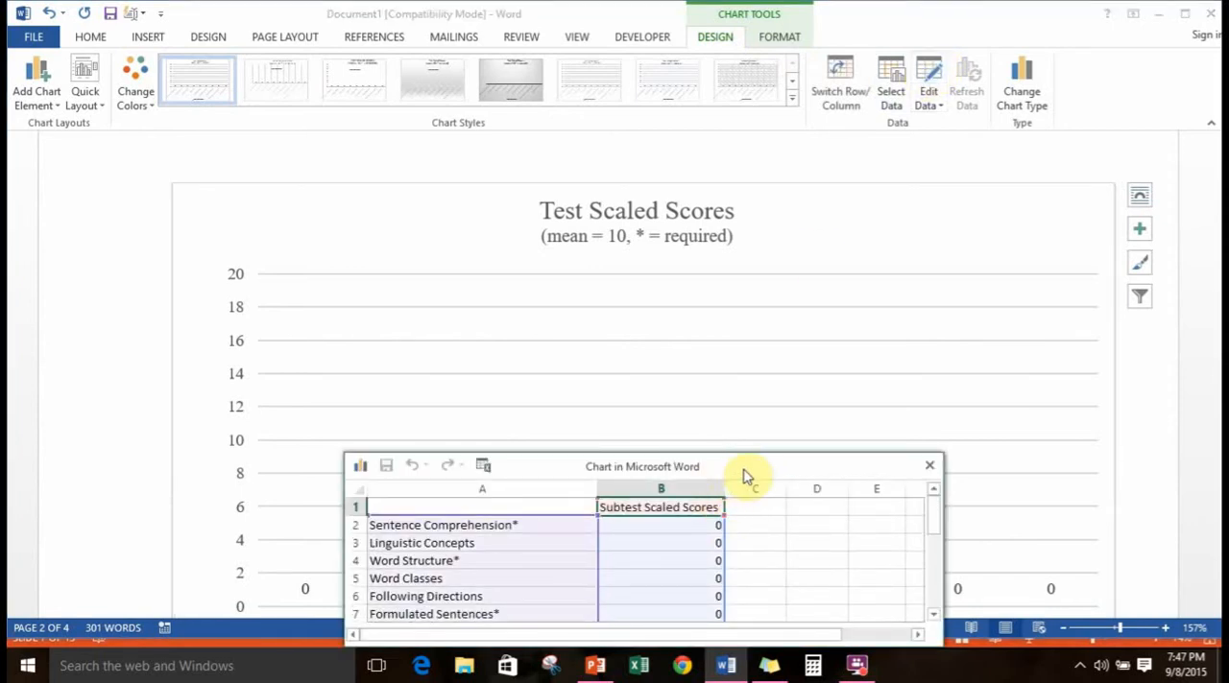
drag(744, 467, 984, 99)
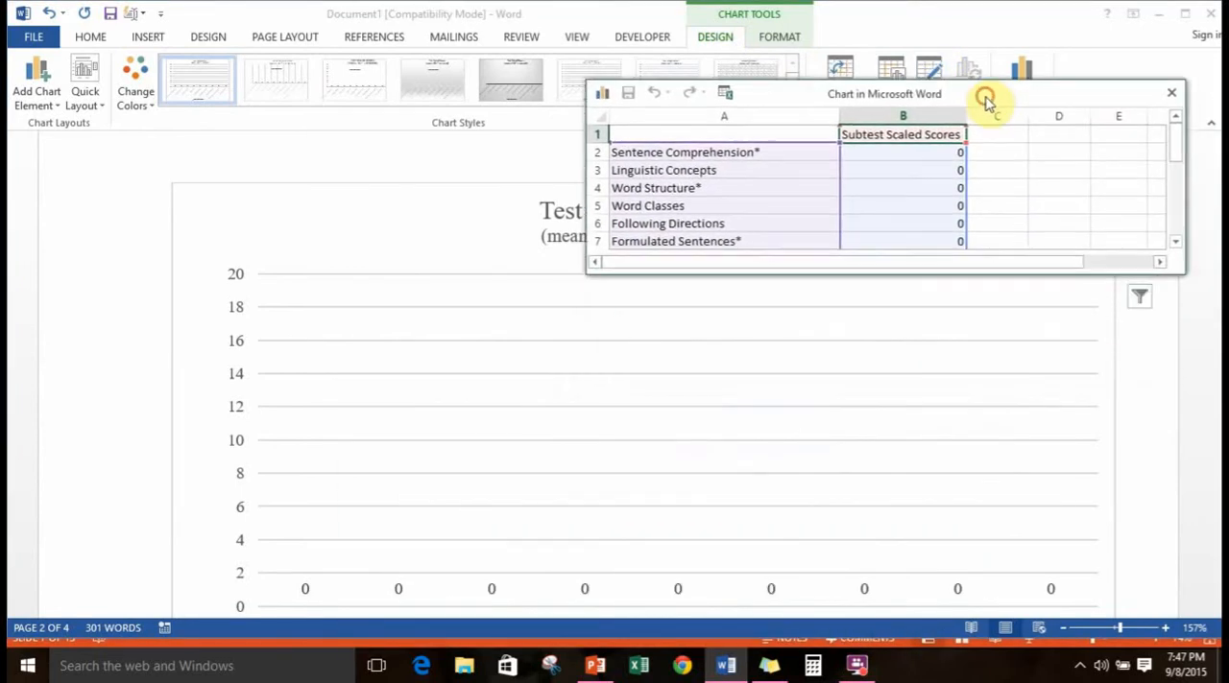
scroll(1159, 476, down, 4)
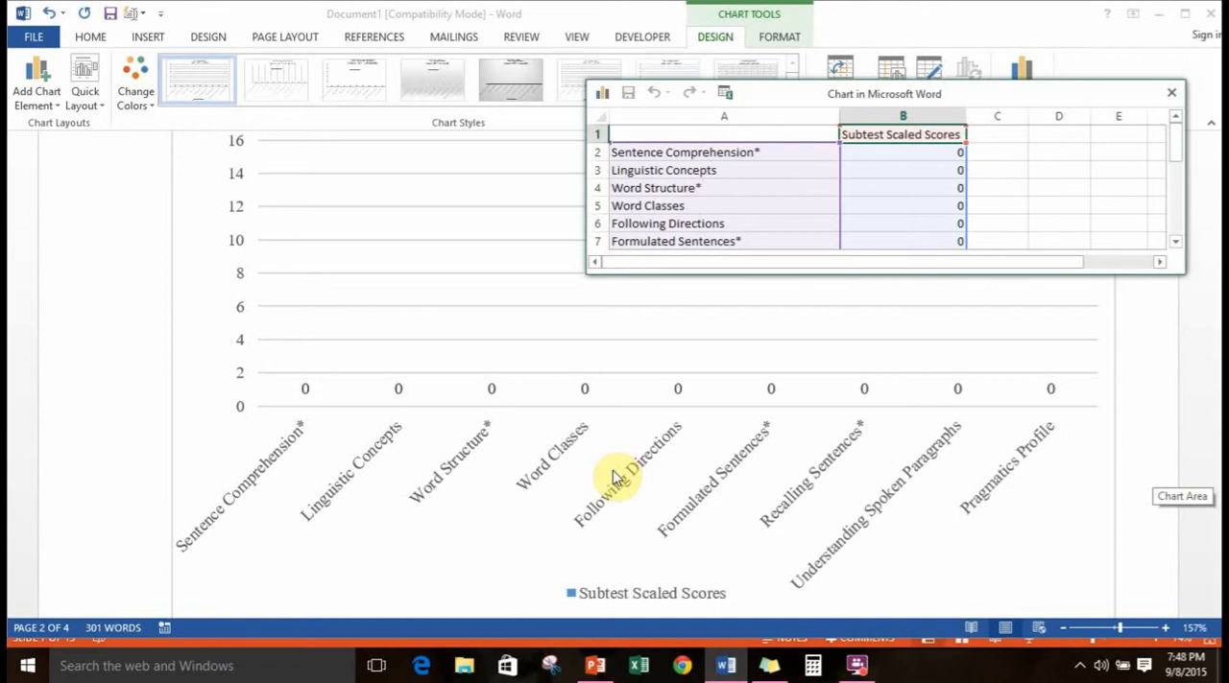
Clear the Linguistic Concepts label and its score in the chart data, and delete the emptied table row
click(760, 167)
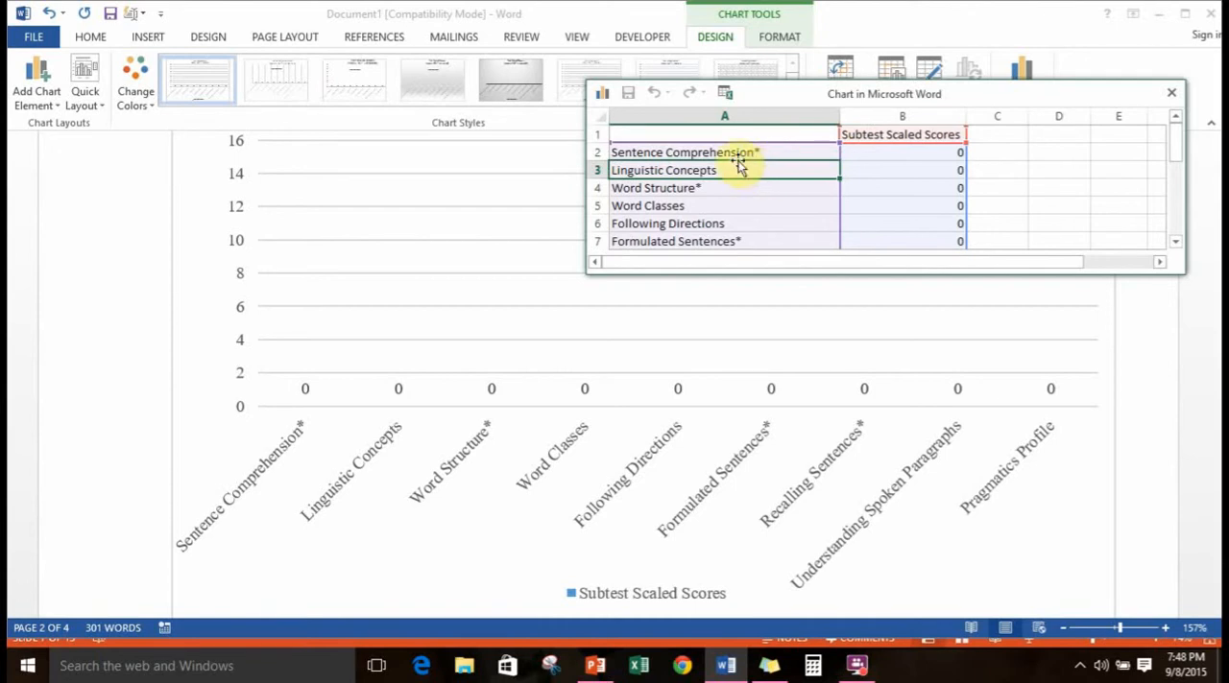
key(Delete)
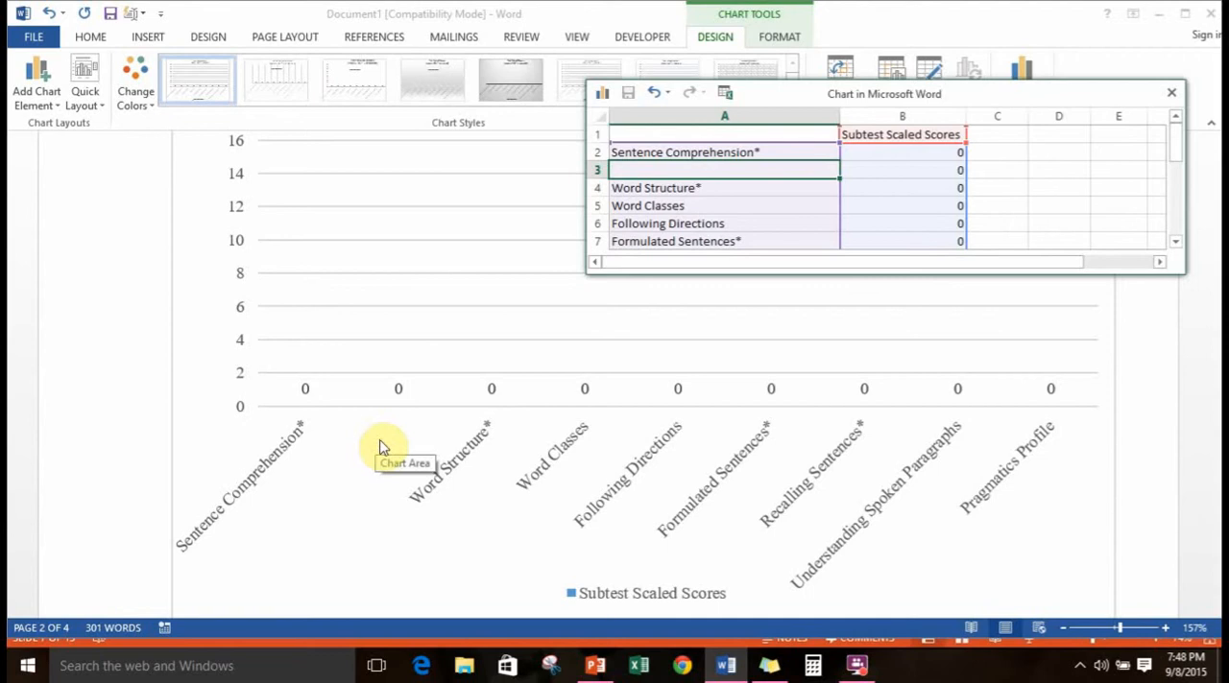
click(946, 171)
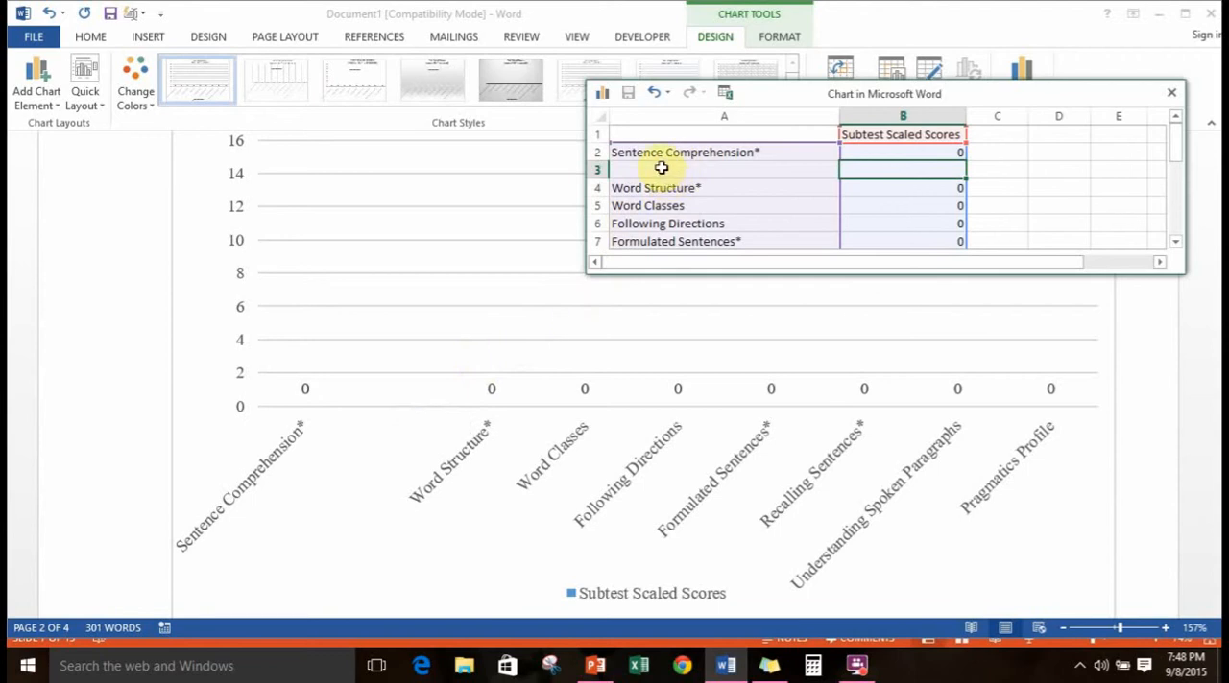
drag(661, 168, 875, 169)
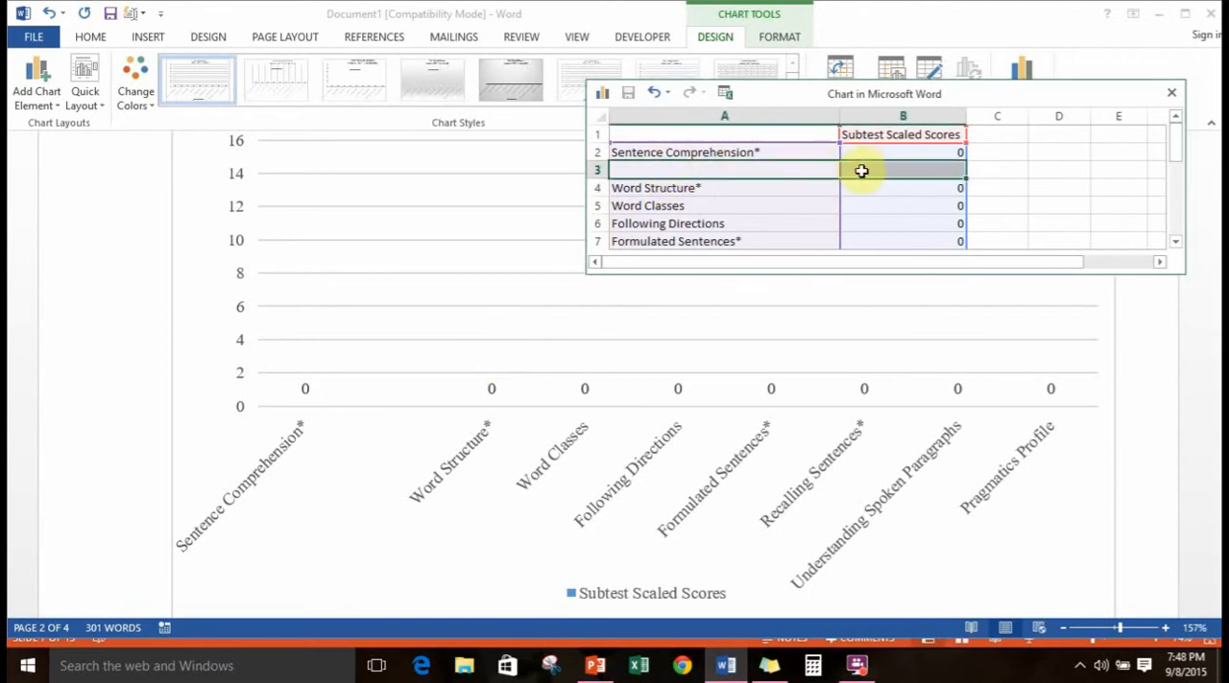
right_click(804, 172)
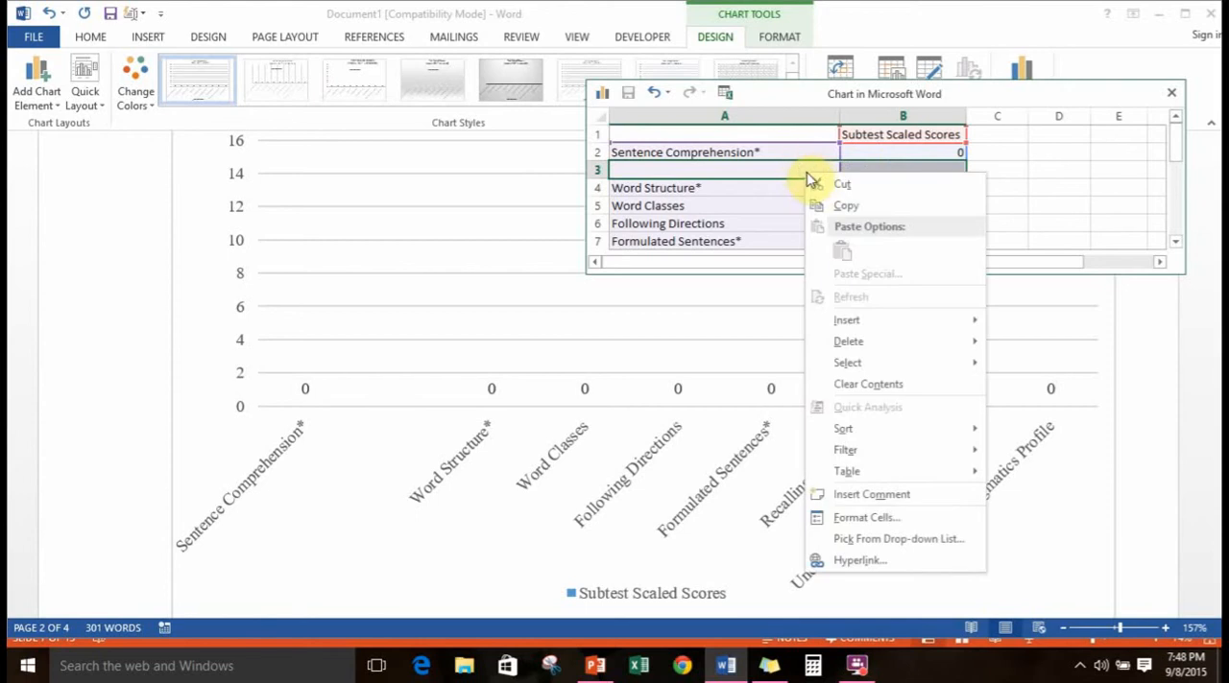
mouse_move(843, 342)
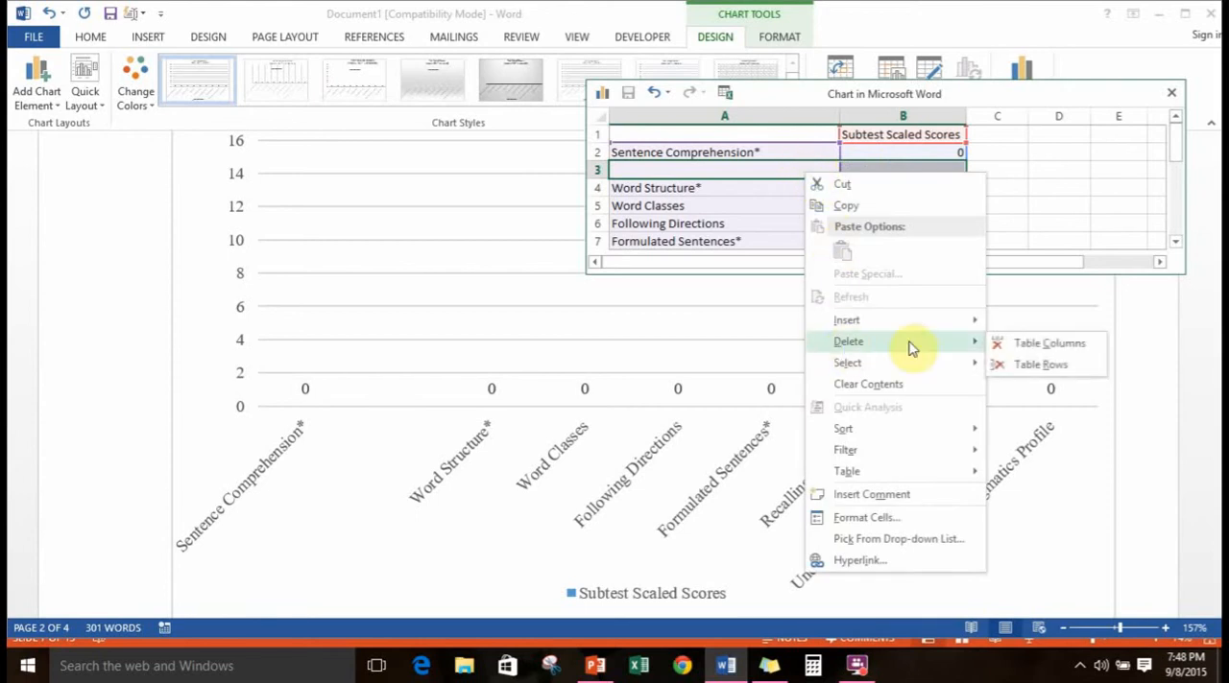
click(1019, 370)
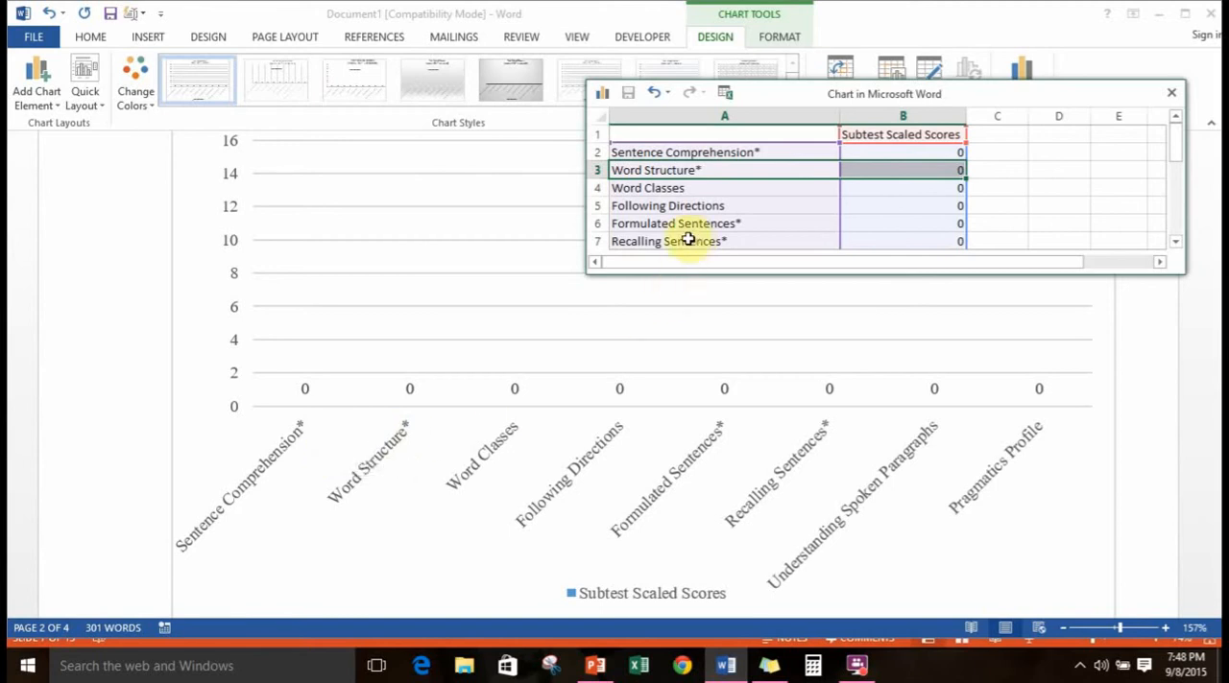
Delete the Word Classes table row from the Test Scaled Scores chart data
click(669, 191)
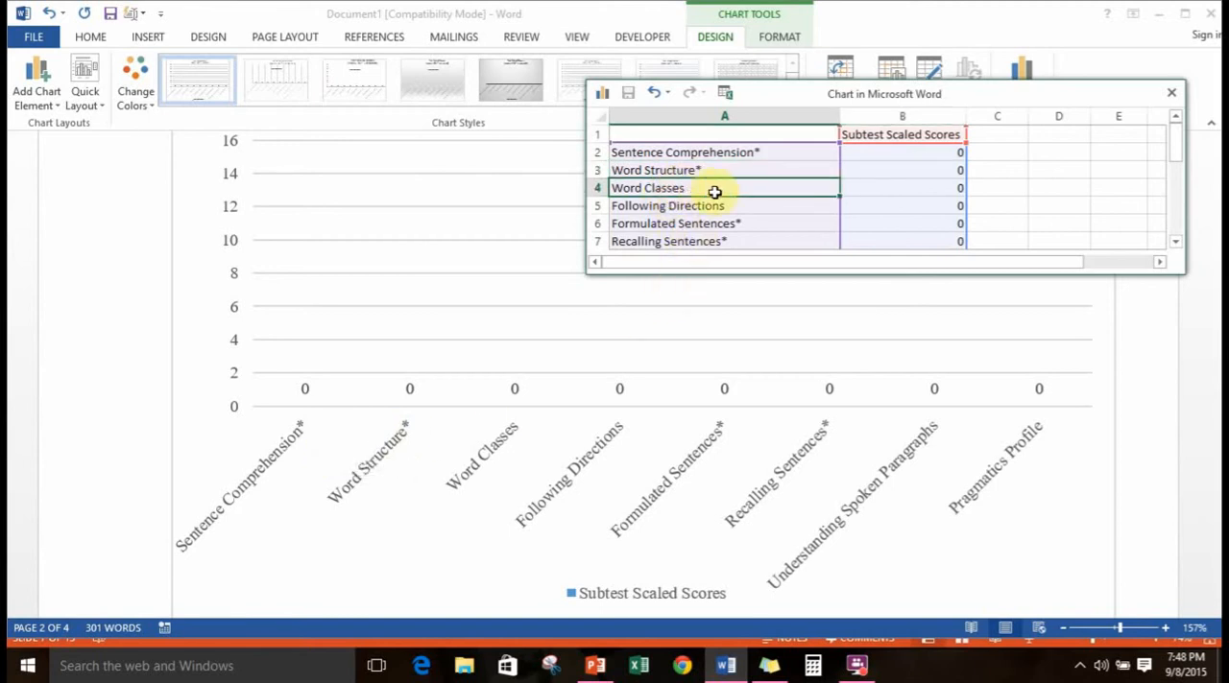
drag(636, 191, 888, 187)
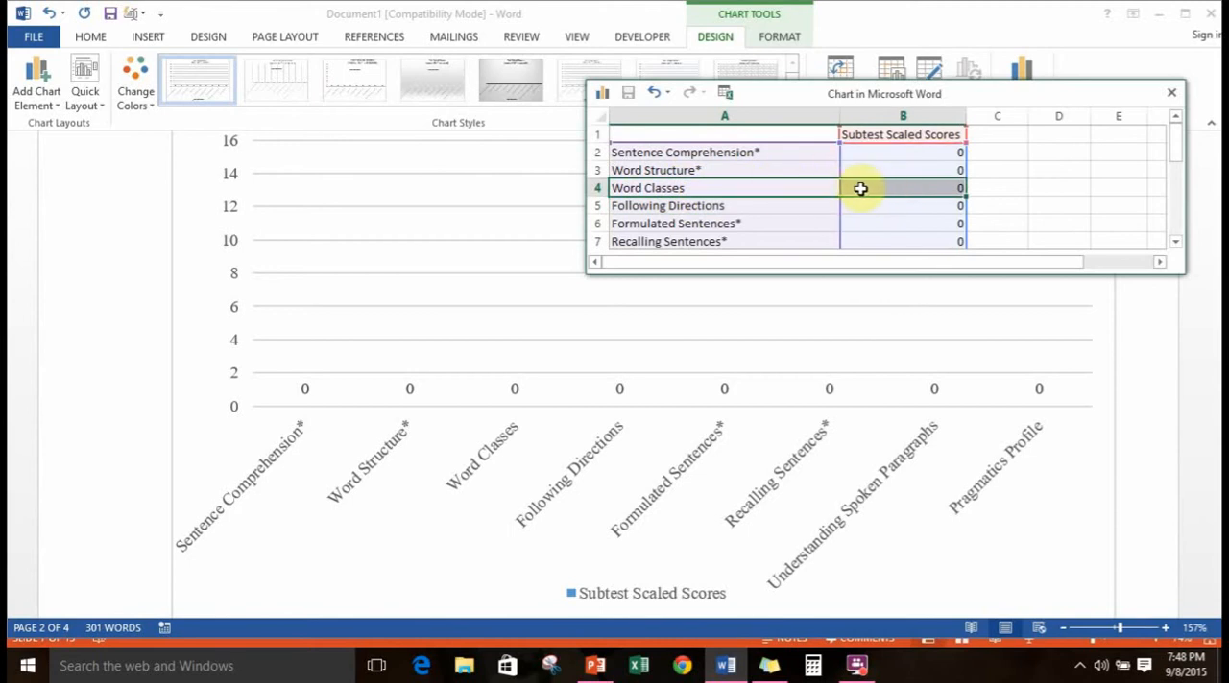
right_click(860, 190)
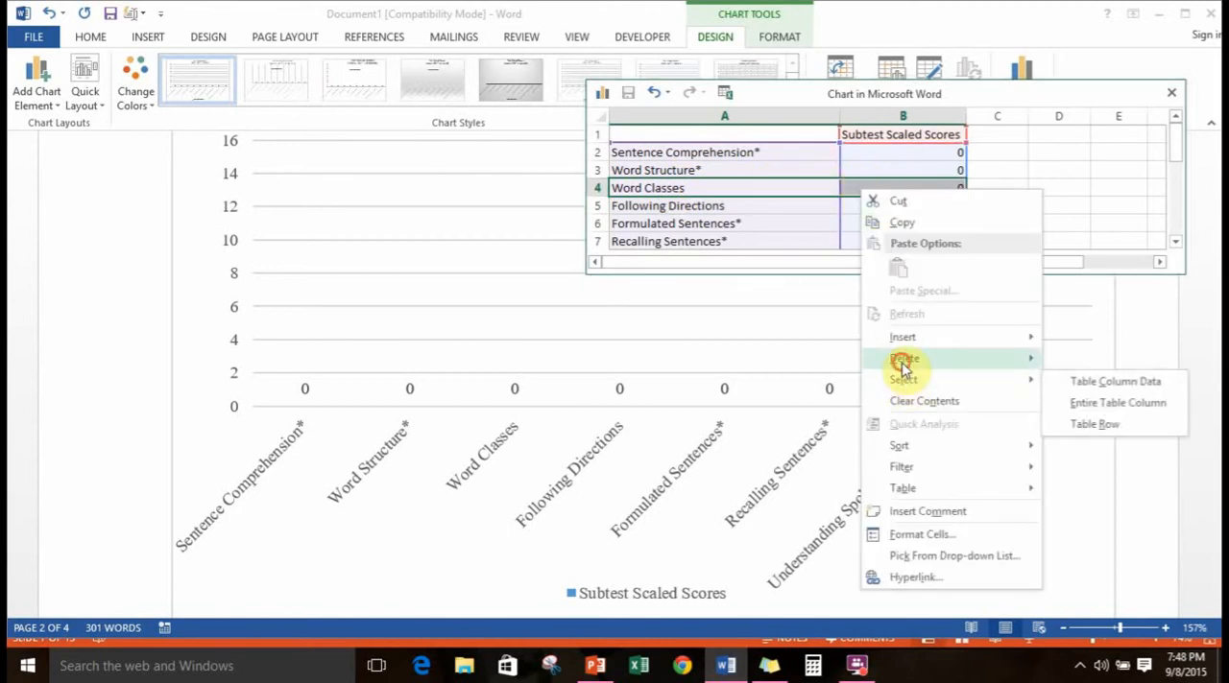
mouse_move(1024, 358)
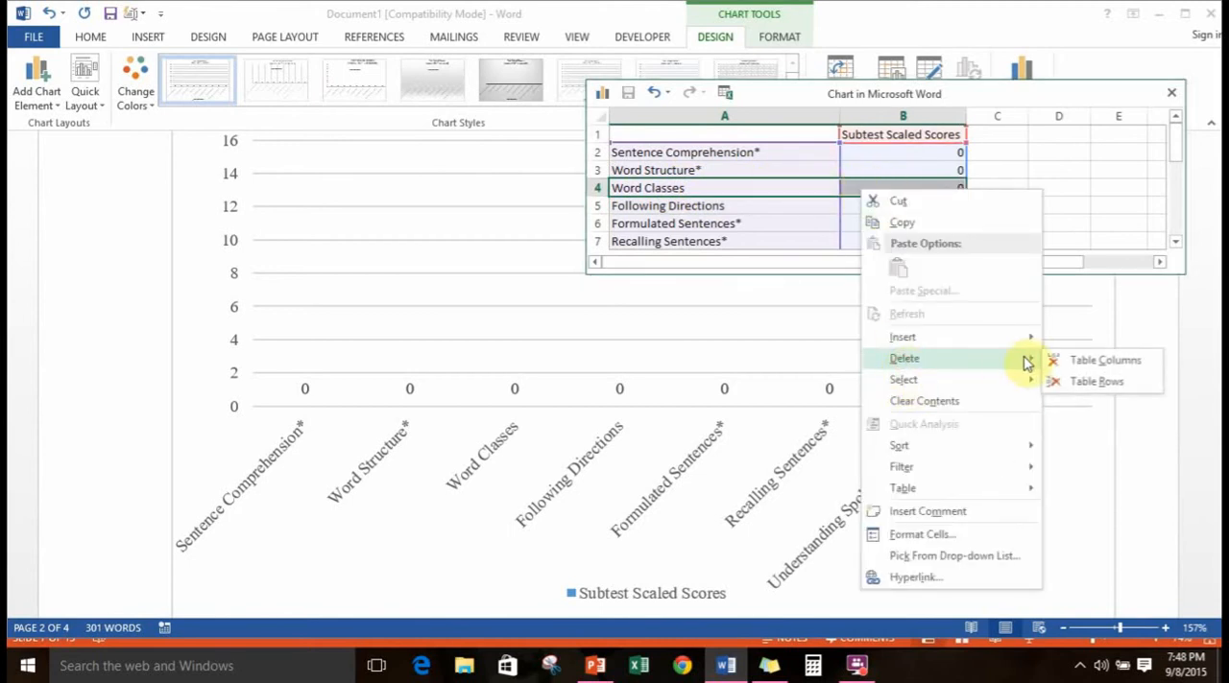
click(1082, 384)
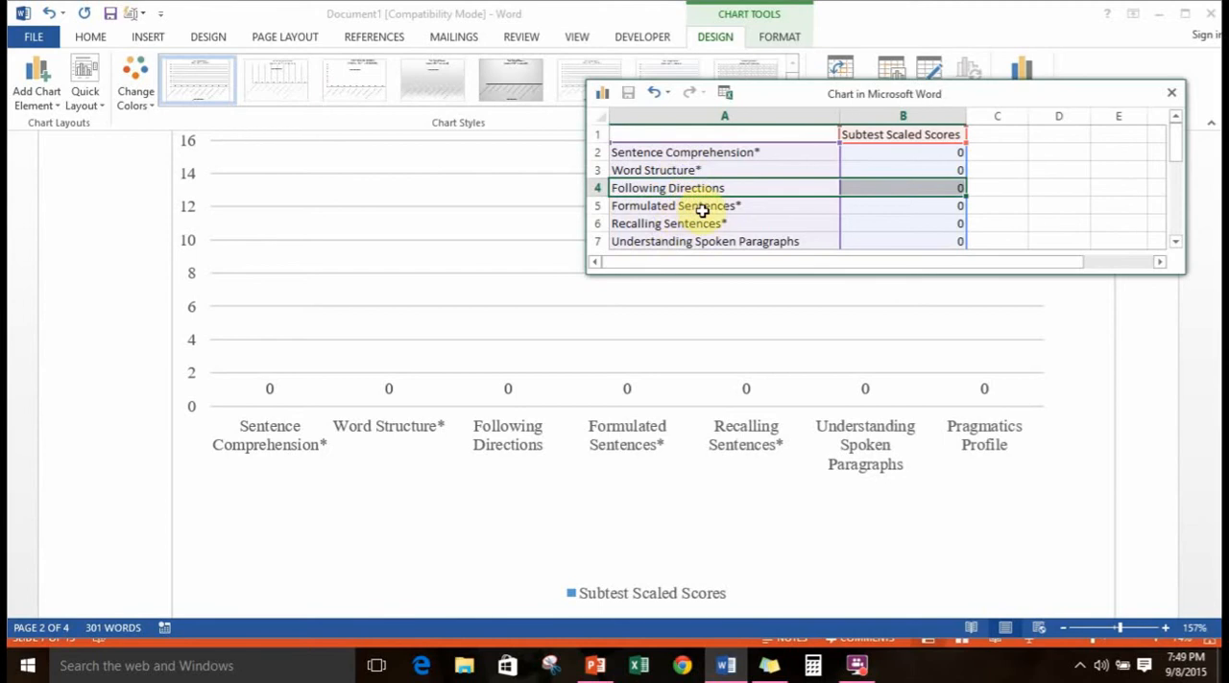
Enlarge the chart data window to show all the subtest rows down to Pragmatics Profile
click(1185, 276)
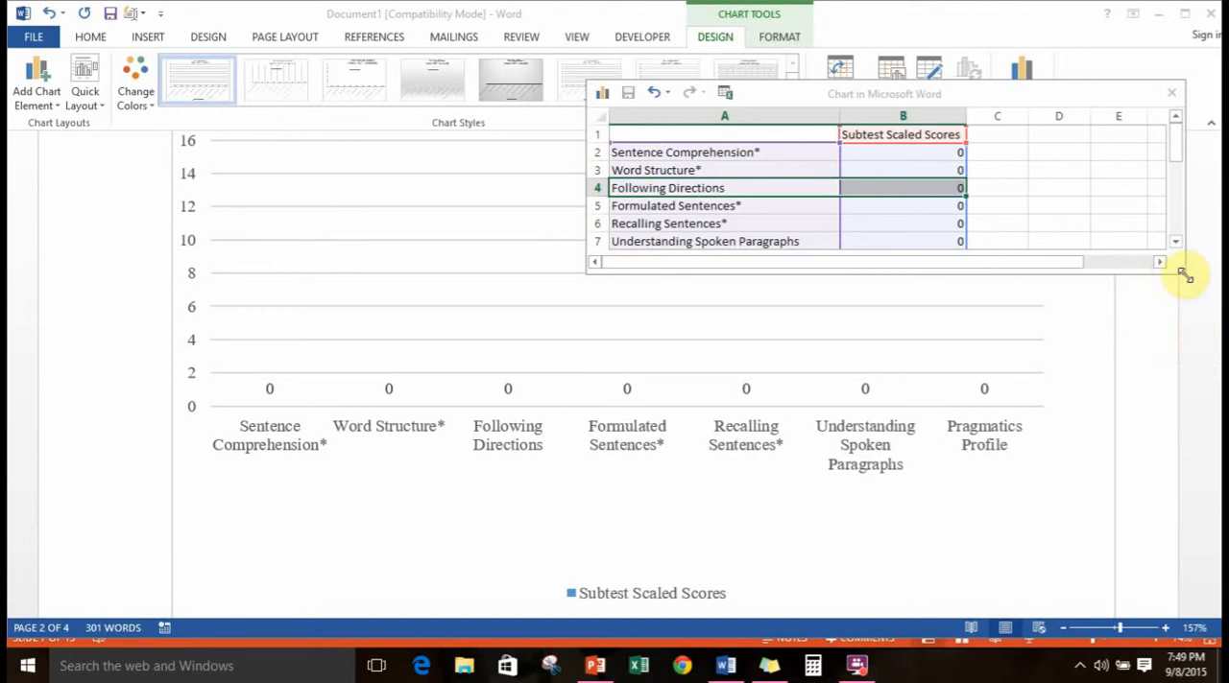
drag(1185, 276, 1177, 317)
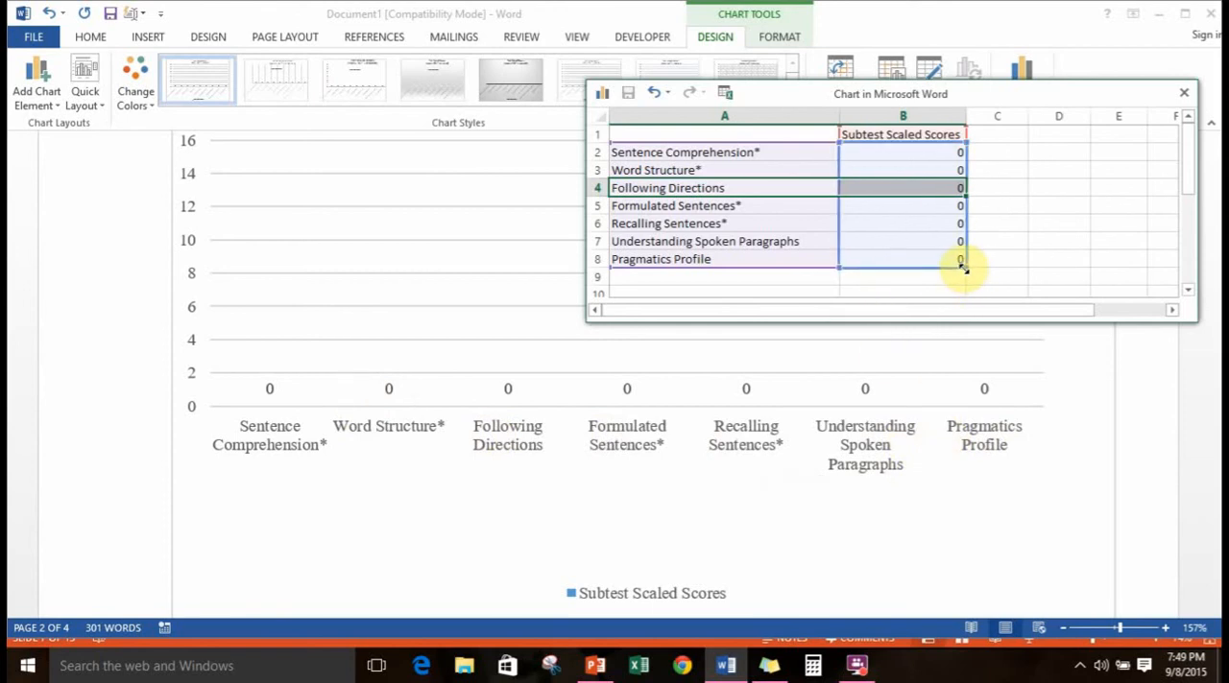
Extend the chart's data range down through the blank row 10, enlarging the data window to show more empty rows
drag(963, 268, 968, 291)
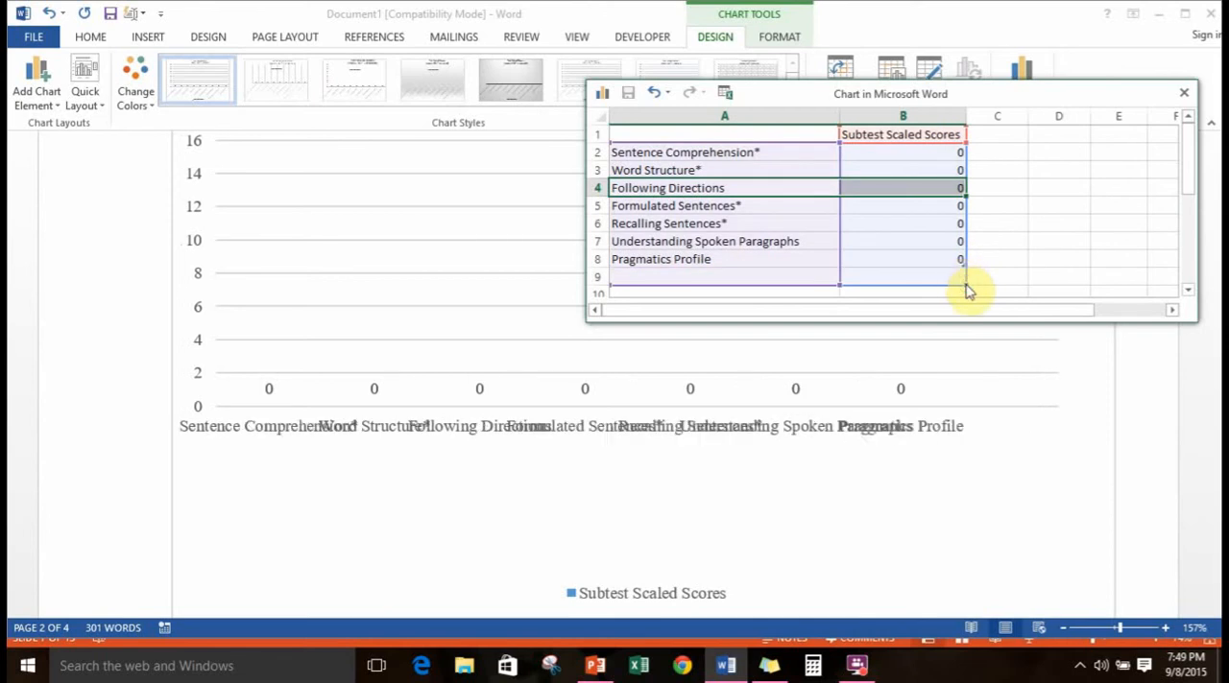
click(1193, 327)
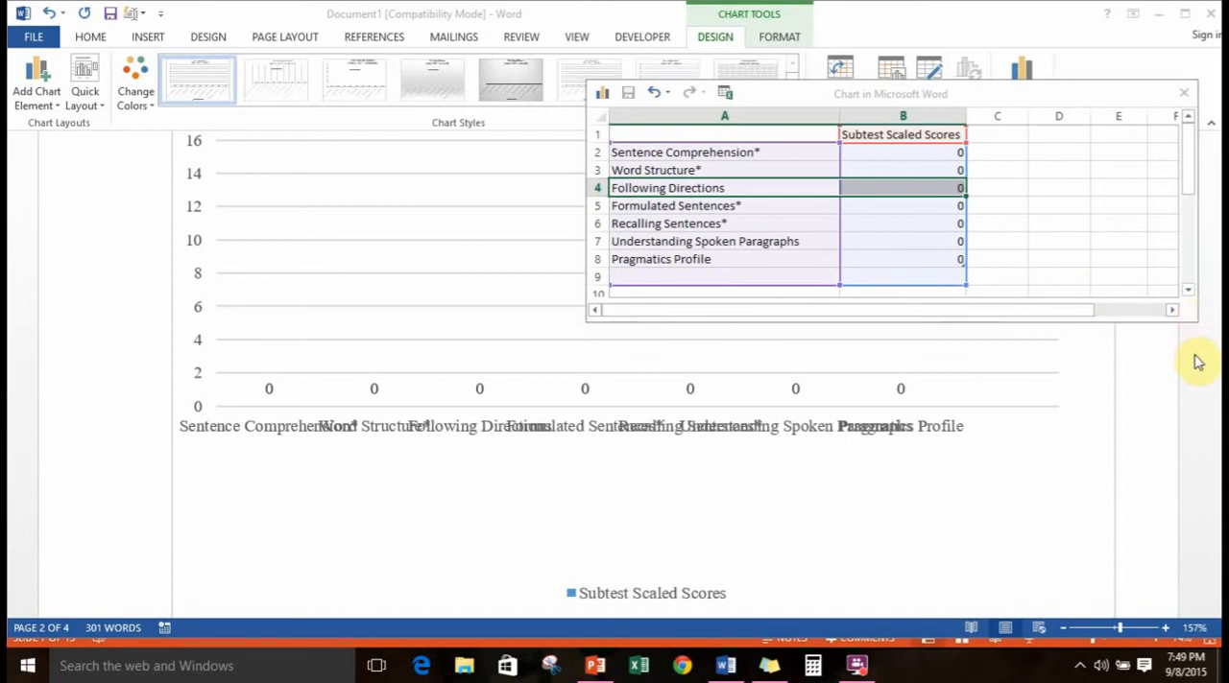
click(1194, 329)
drag(1191, 322, 1190, 374)
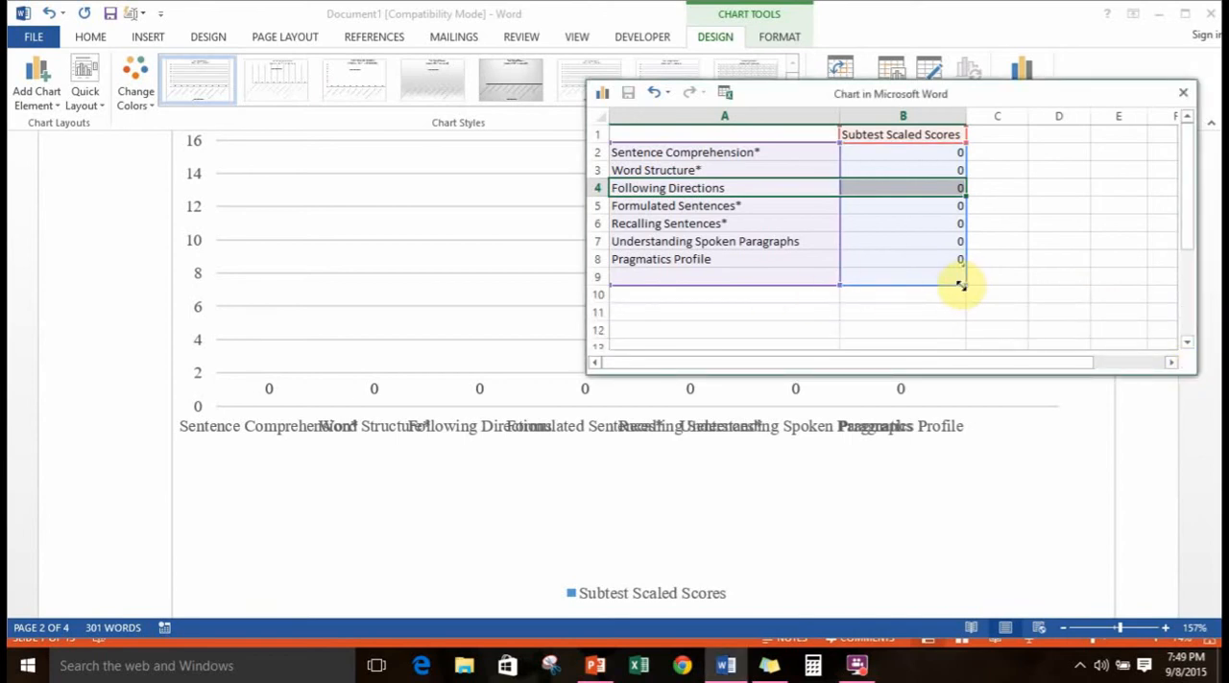
drag(963, 284, 966, 306)
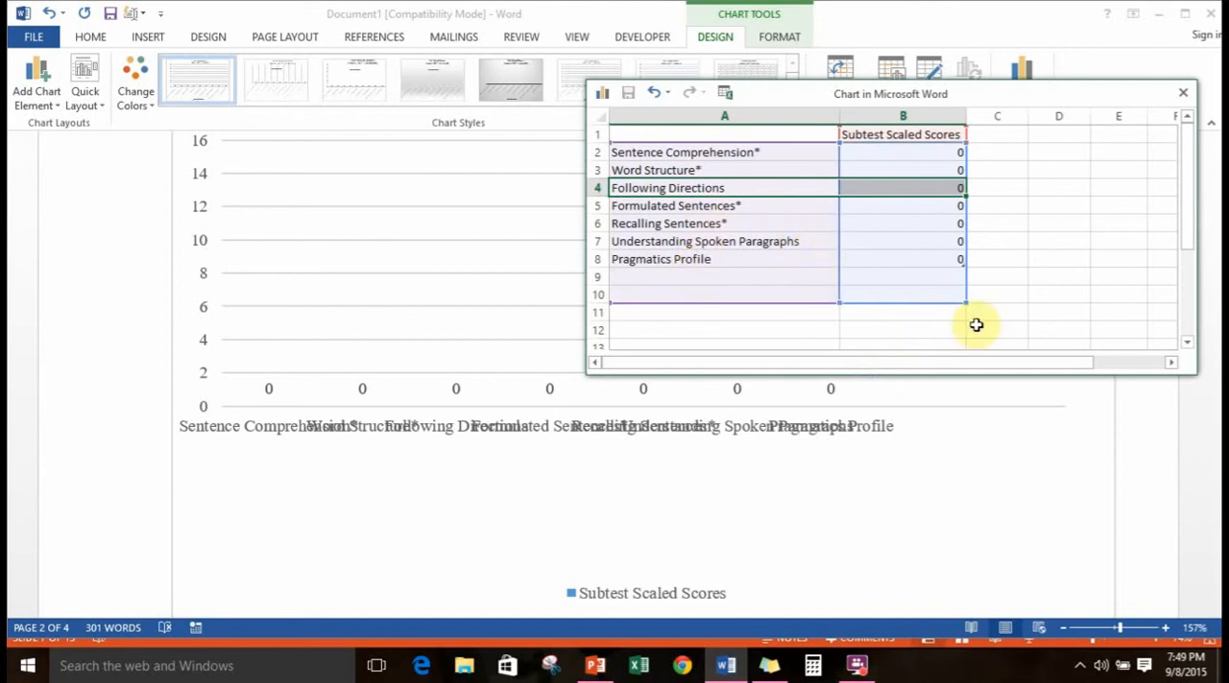
Shrink the chart's data range so that it ends at the Recalling Sentences row
drag(967, 302, 960, 247)
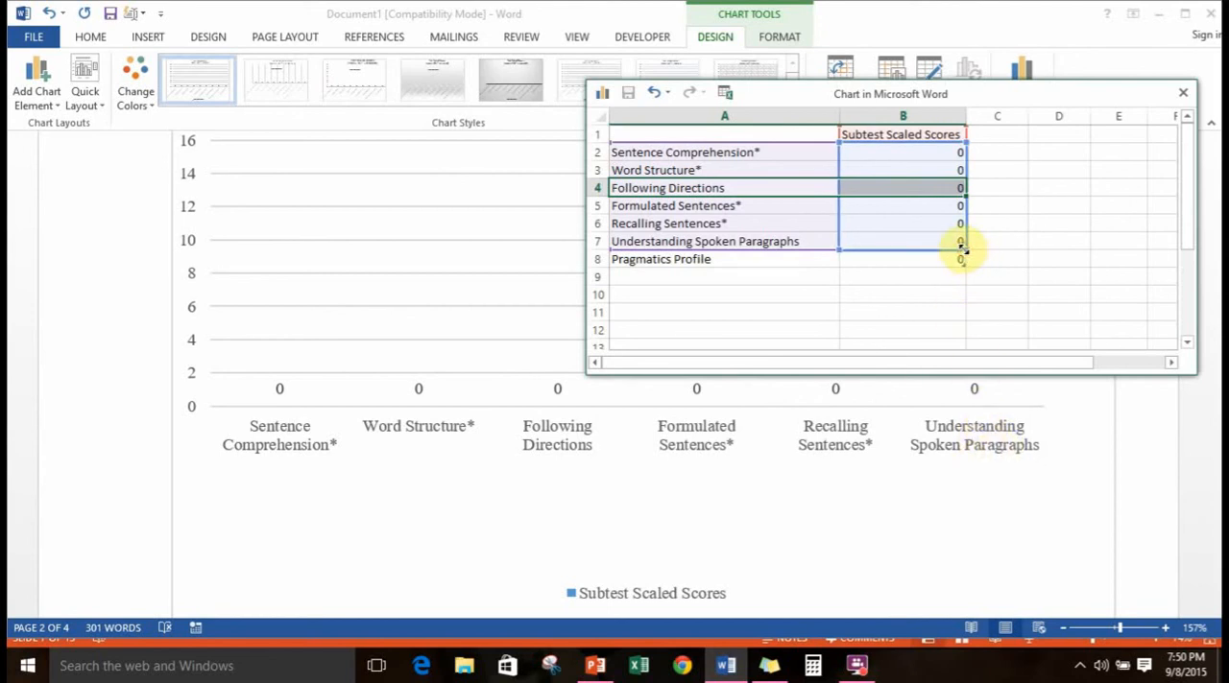
drag(966, 243, 957, 233)
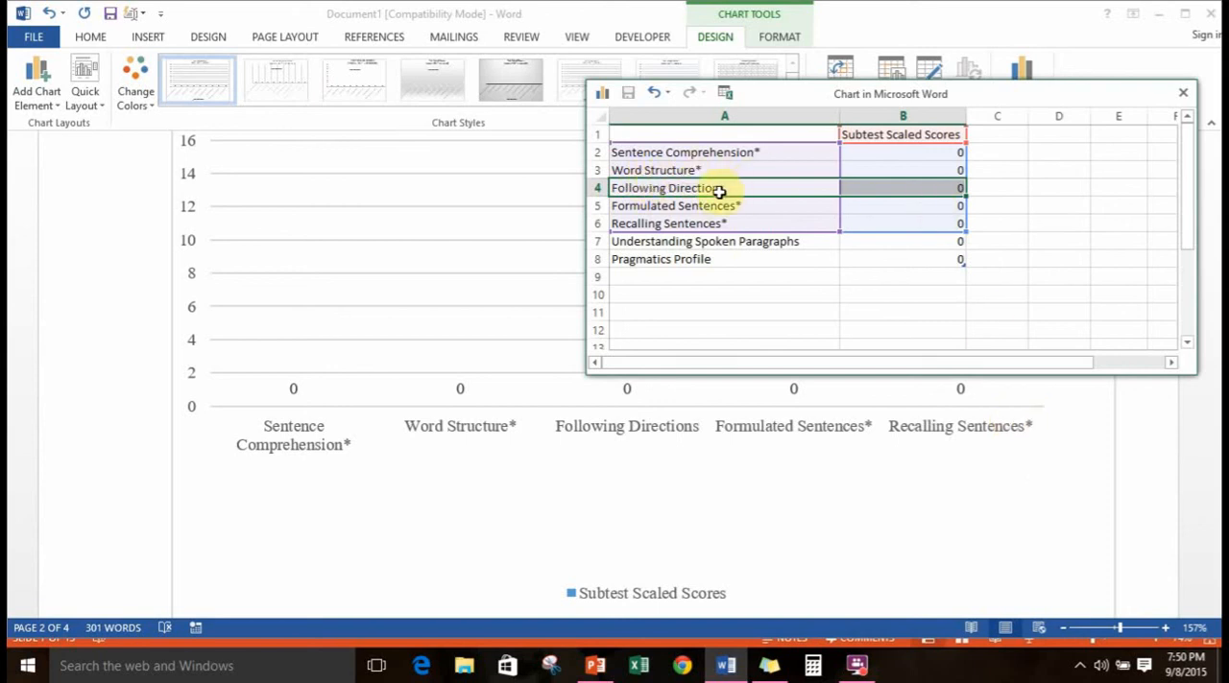
Delete the Word Structure table row from the Test Scaled Scores chart data
click(687, 223)
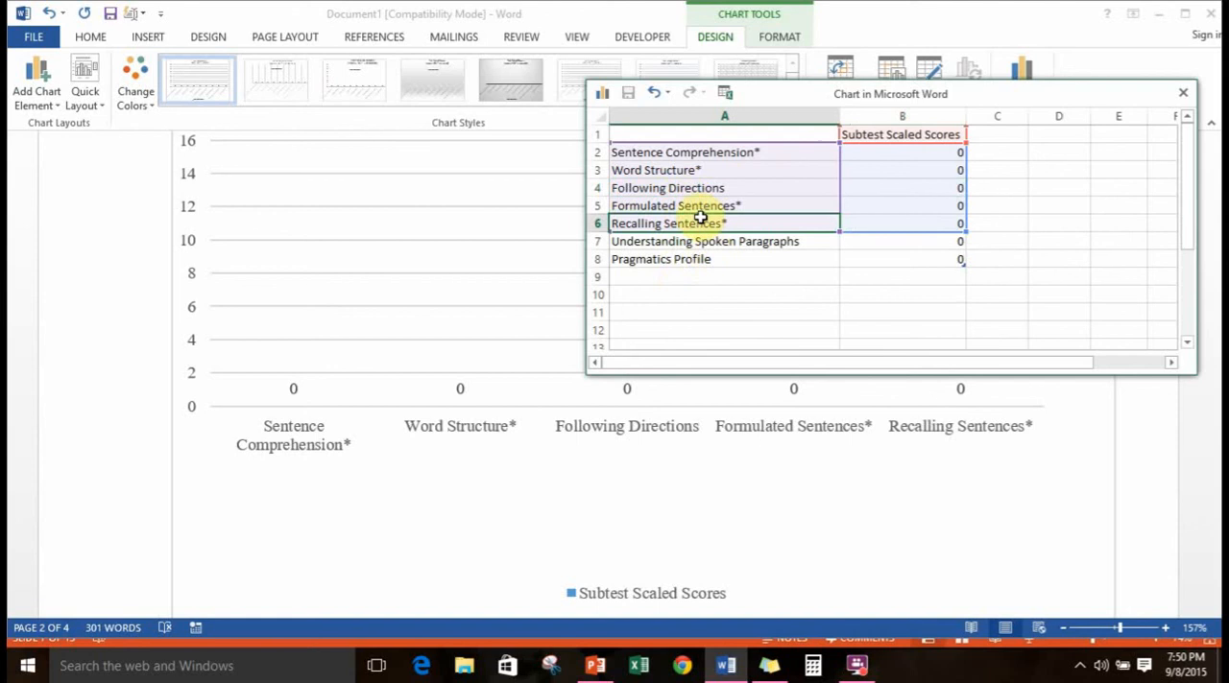
click(686, 171)
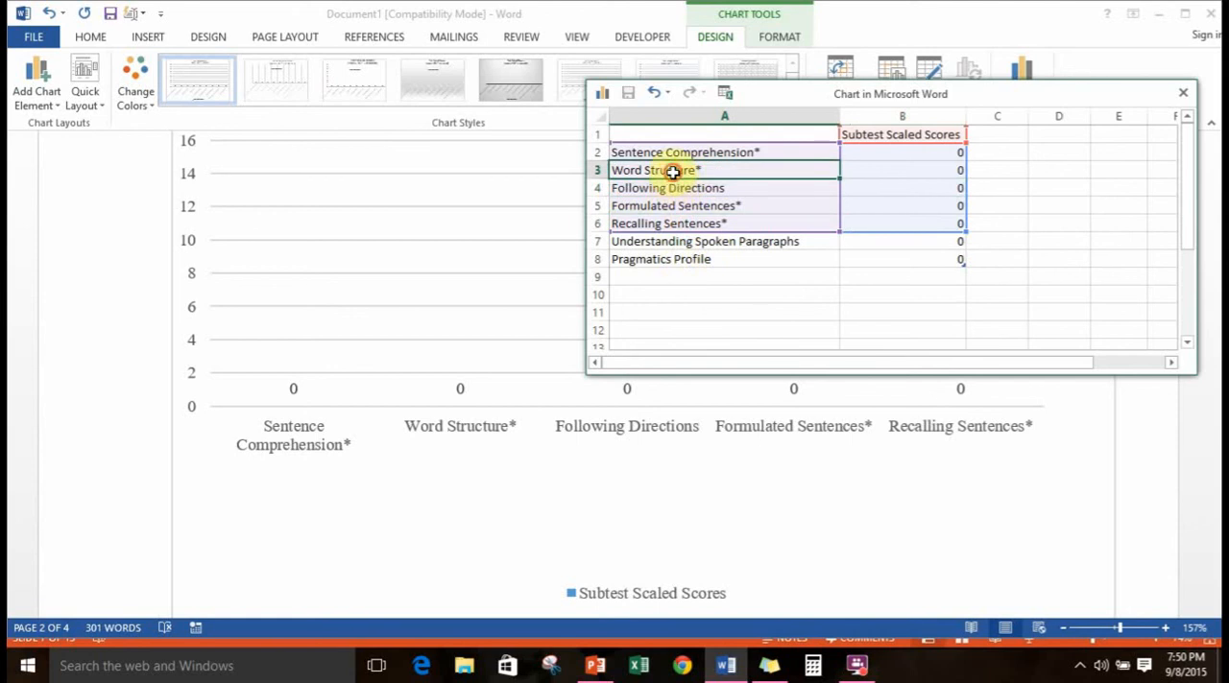
drag(672, 171, 911, 168)
right_click(910, 169)
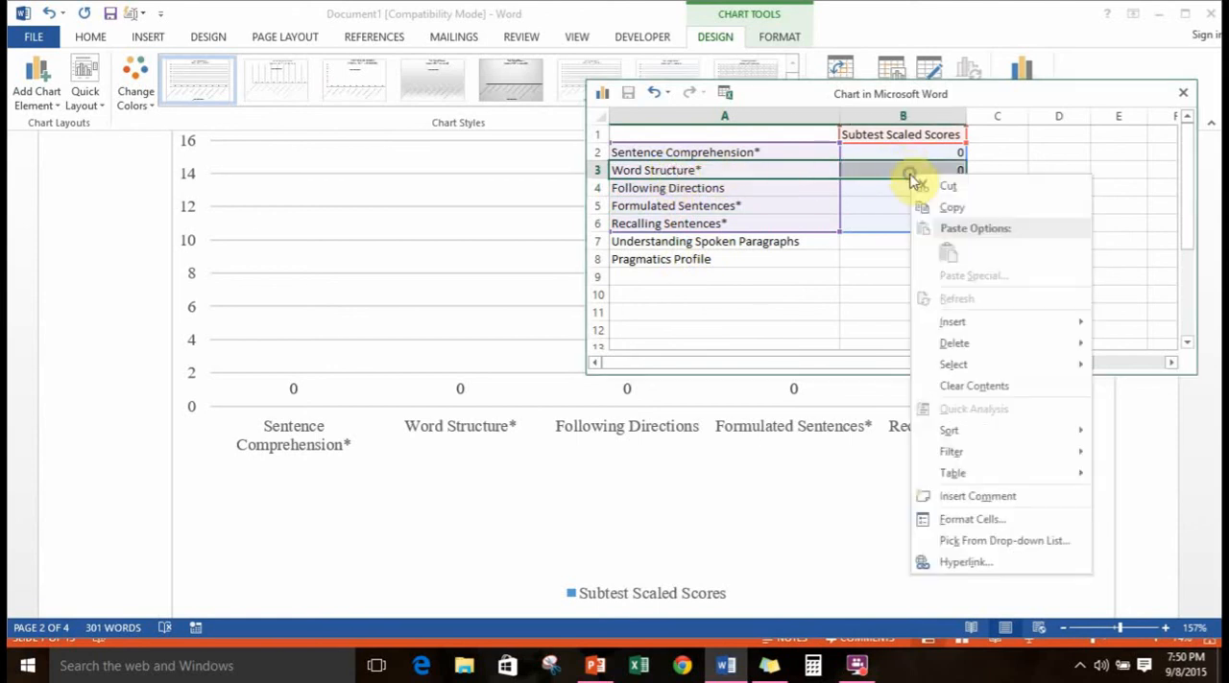
mouse_move(986, 346)
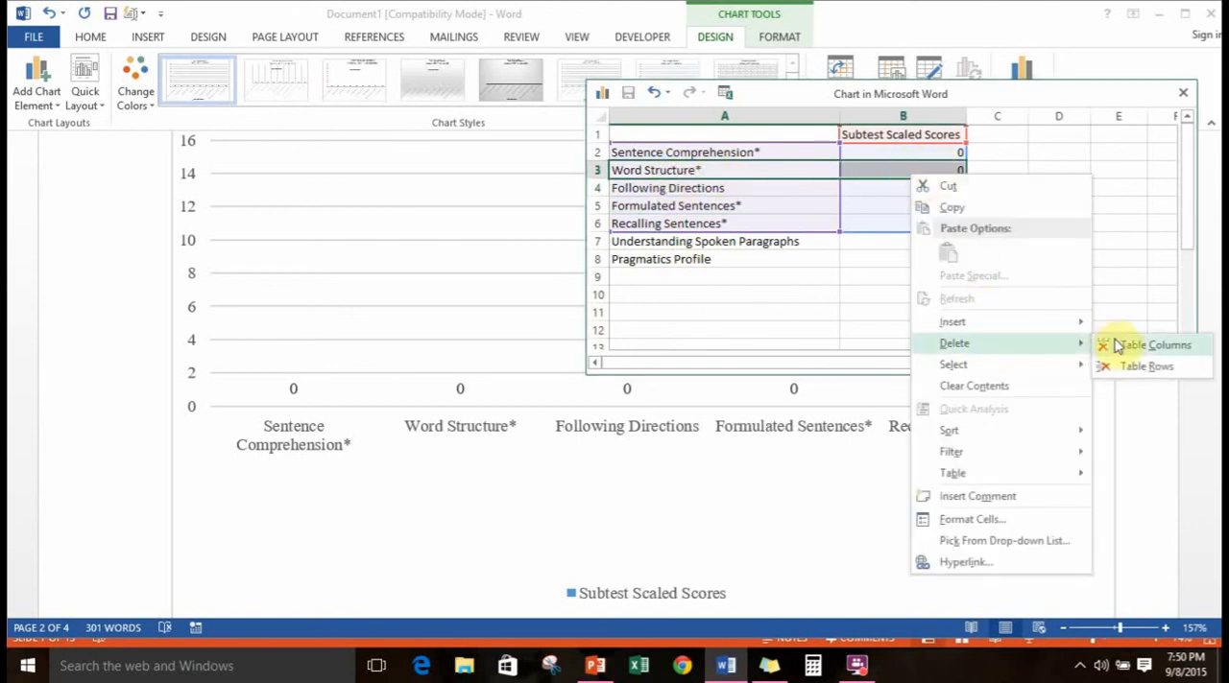
click(1120, 369)
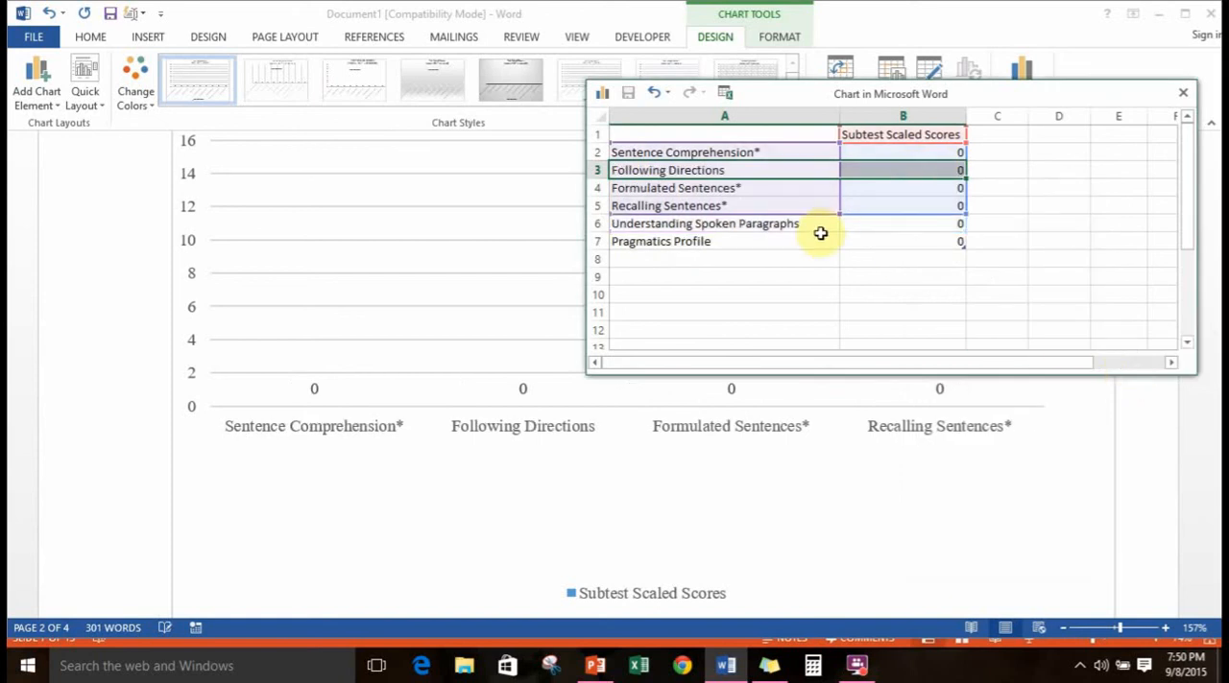
Extend the chart's data range through Understanding Spoken Paragraphs, and shrink it back to end at the Following Directions row
click(850, 272)
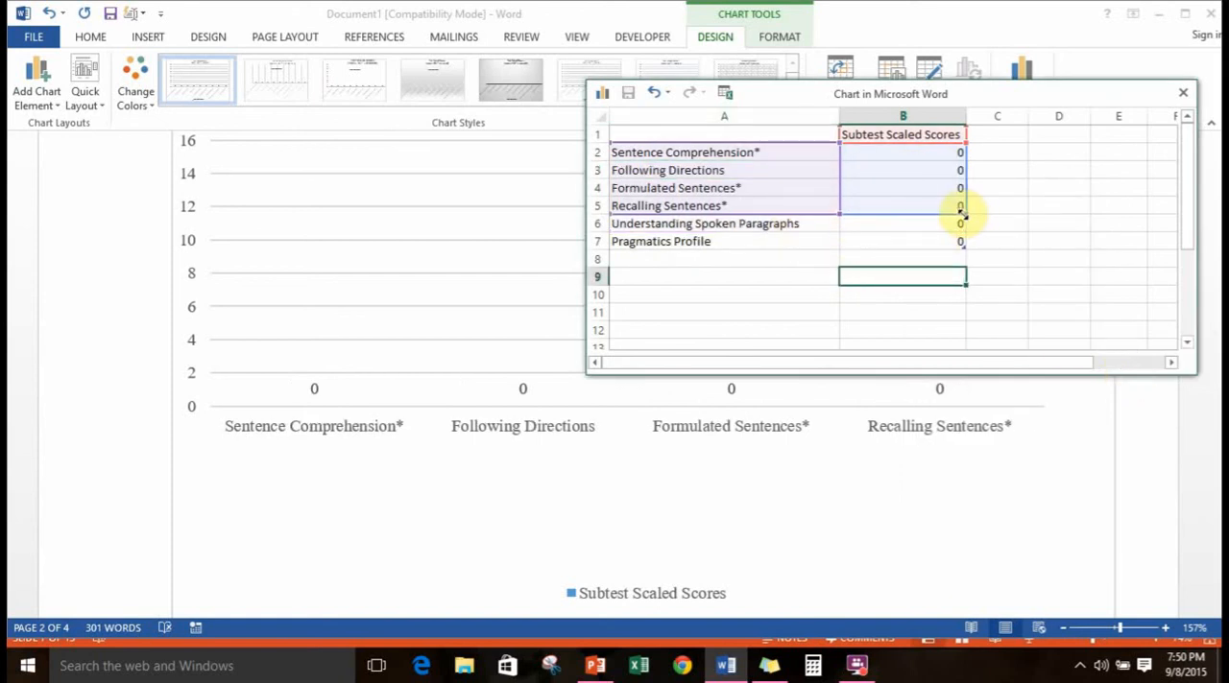
drag(964, 213, 965, 240)
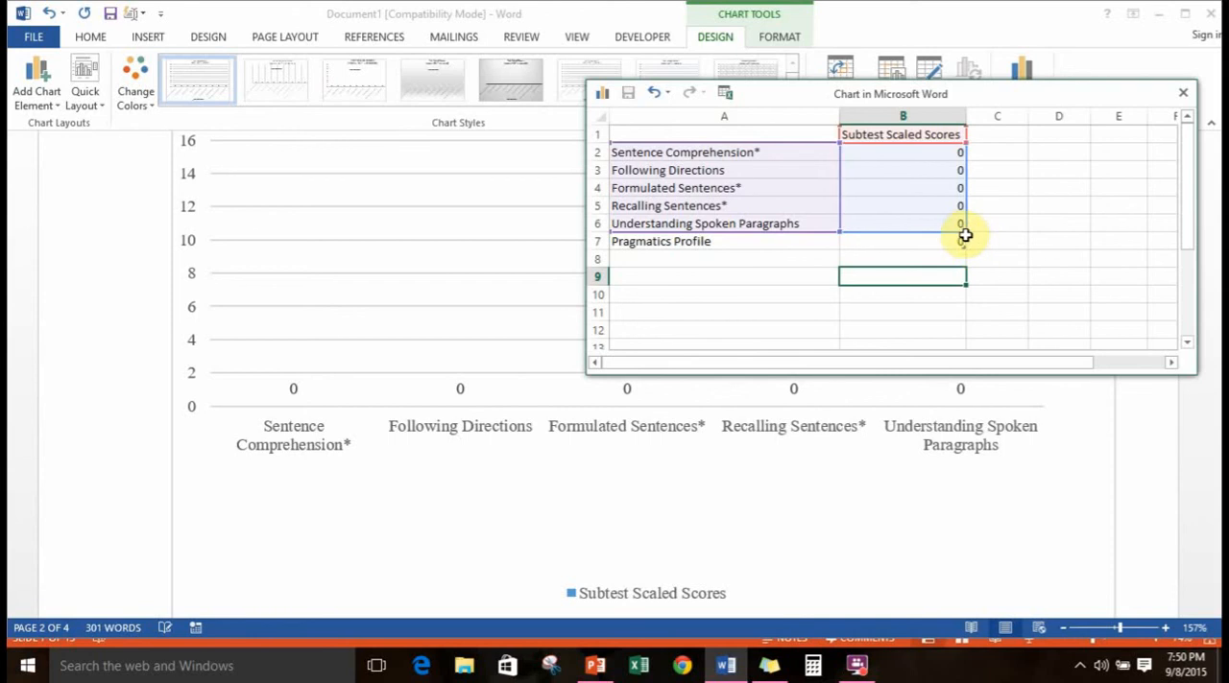
drag(960, 234, 951, 184)
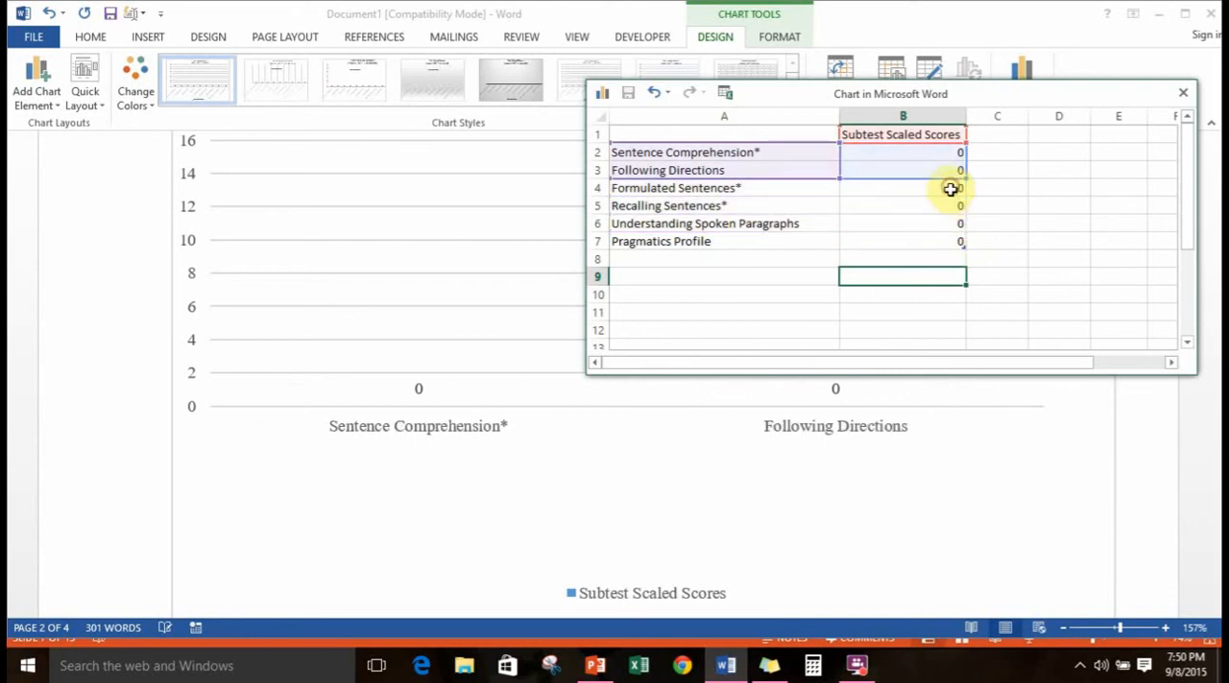